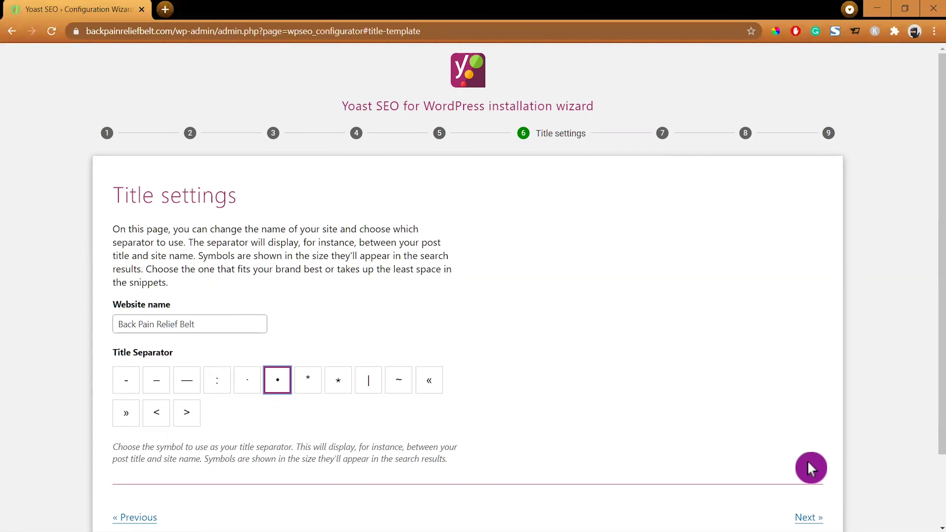
Advance through the remaining wizard pages, keeping site-data tracking declined and skipping the newsletter sign-up, and close the wizard.
click(809, 517)
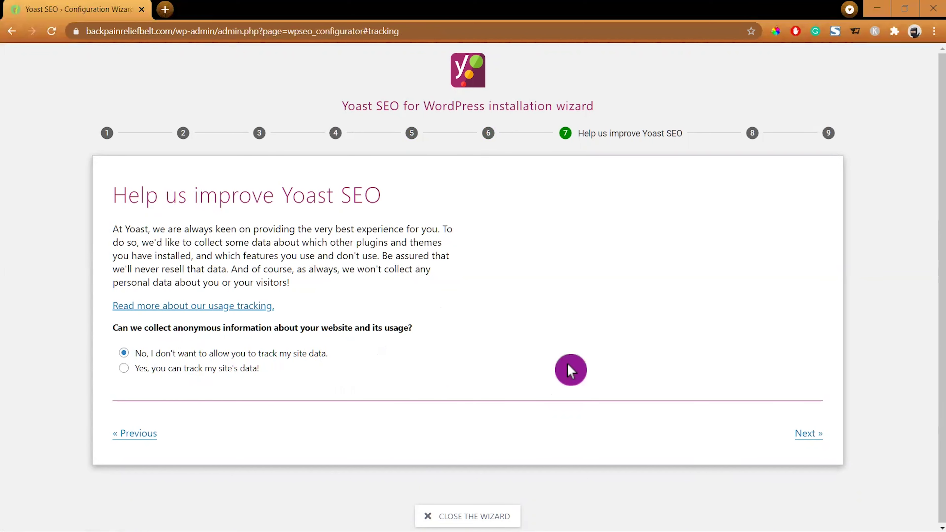
click(806, 437)
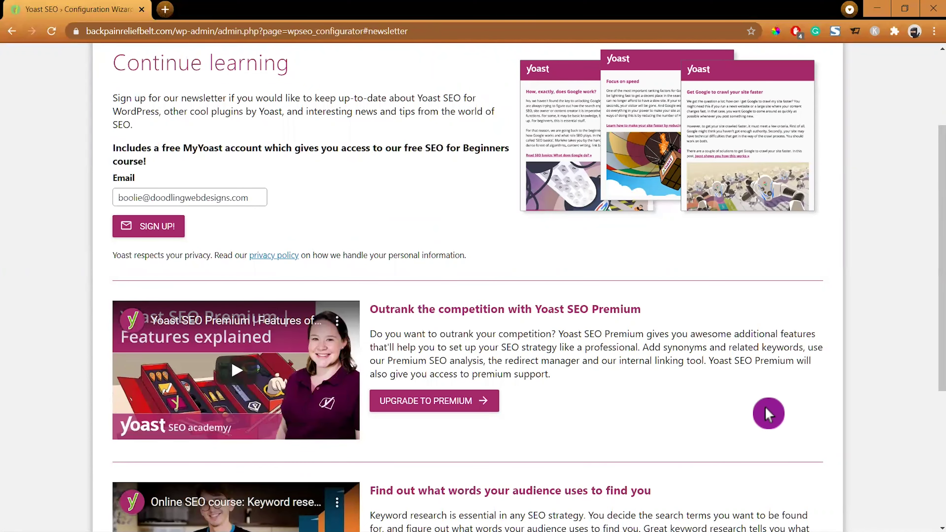
scroll(724, 429, down, 6)
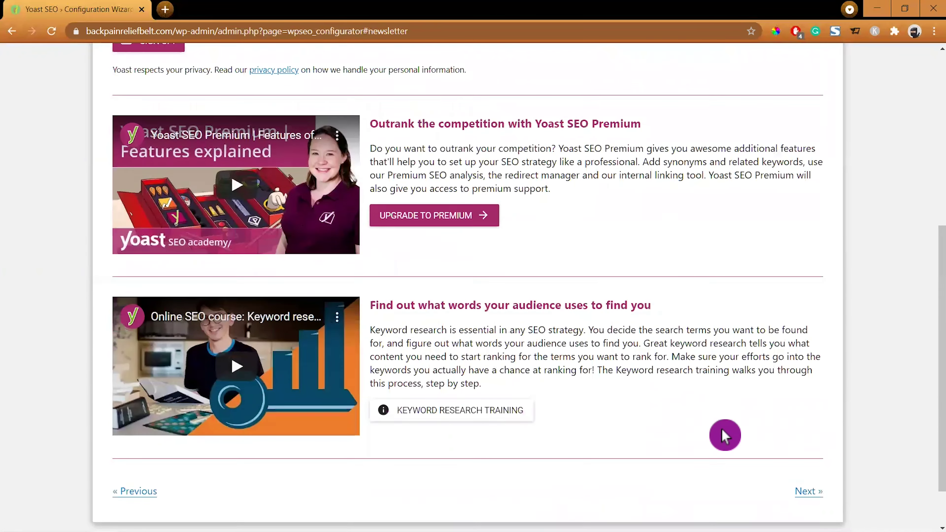
click(499, 514)
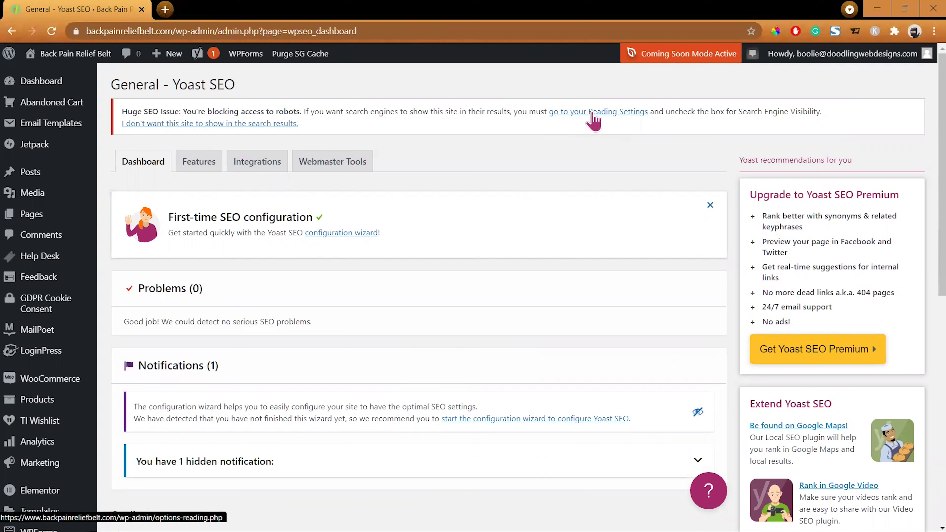
Save the plugin's general feature settings and its Semrush and Ryte integration settings with their existing choices.
click(193, 164)
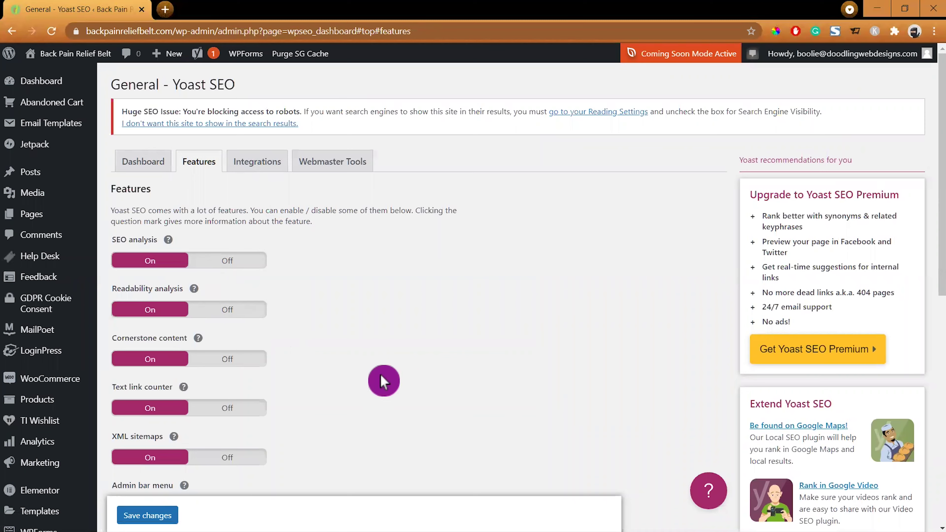
scroll(429, 338, down, 3)
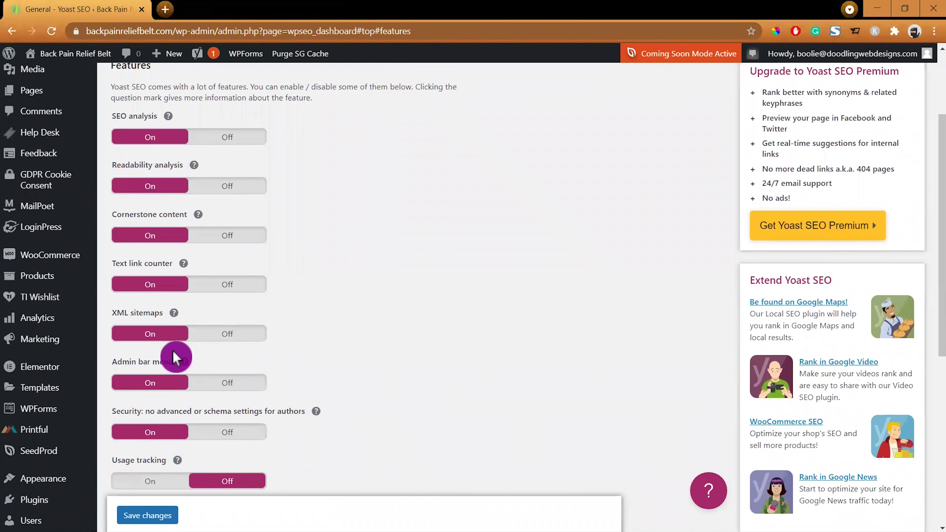
scroll(462, 368, down, 5)
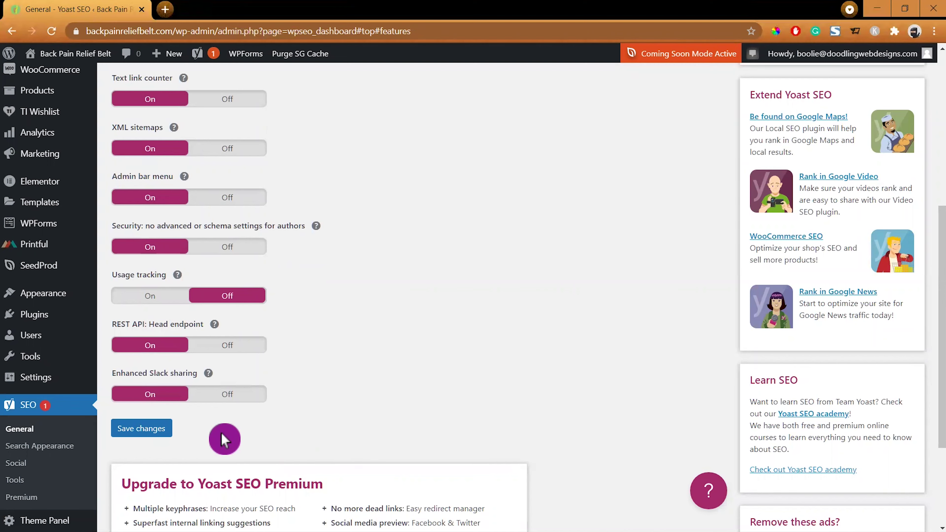
click(141, 433)
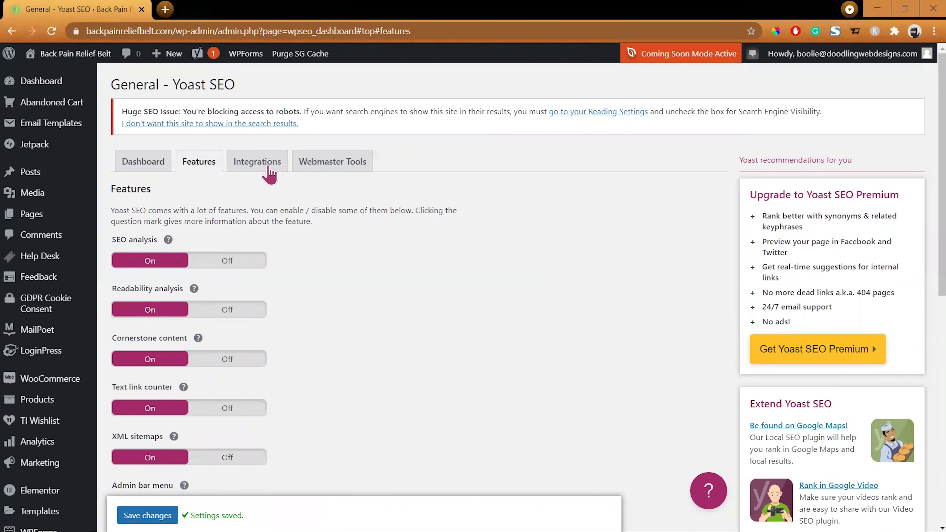
click(257, 166)
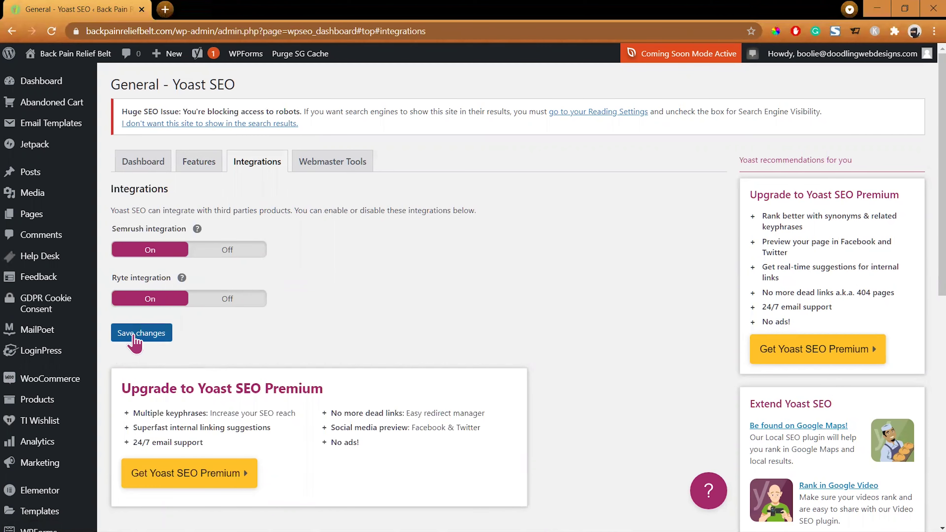
click(138, 332)
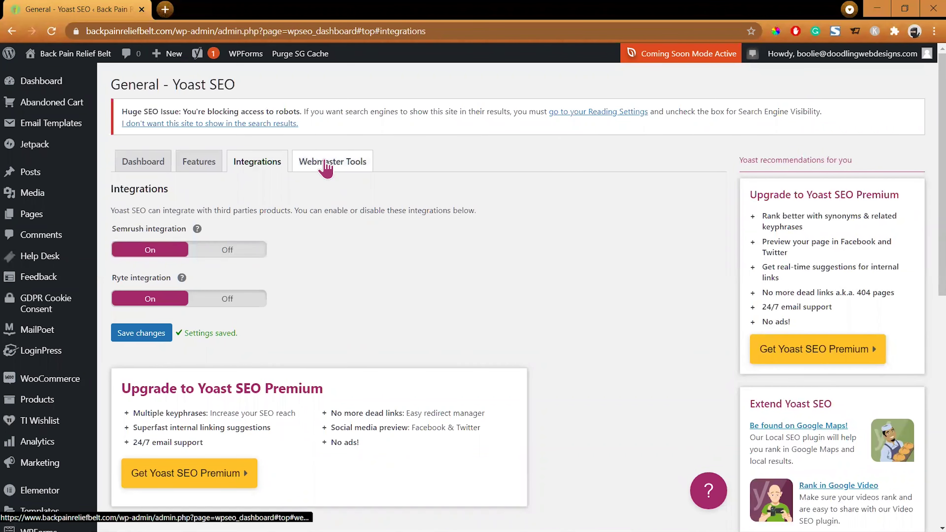
Open Google Search Console from the webmaster verification settings, choose the HTML tag method and copy the full meta tag.
click(326, 167)
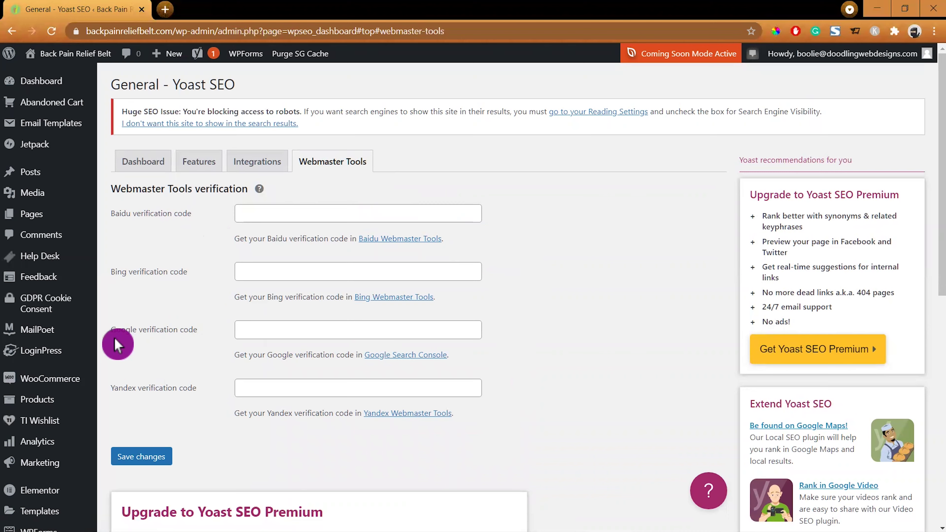
click(194, 339)
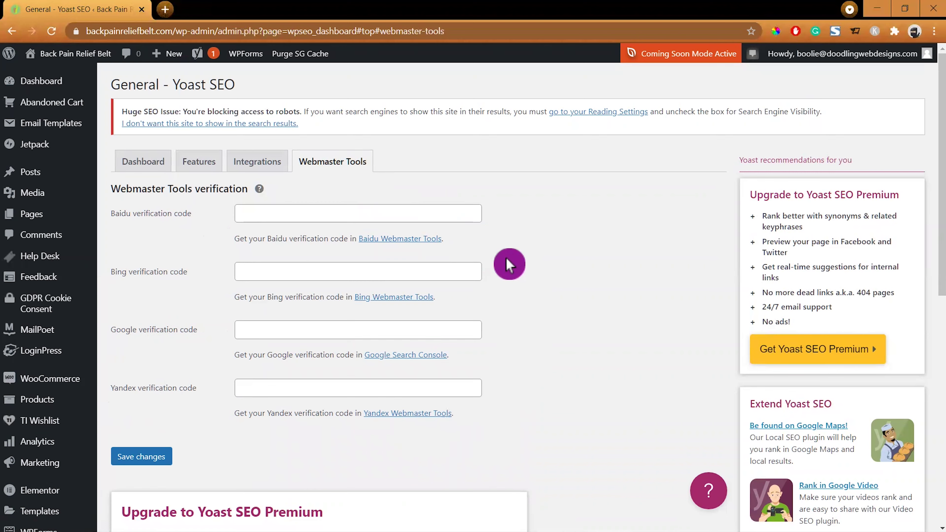
click(407, 357)
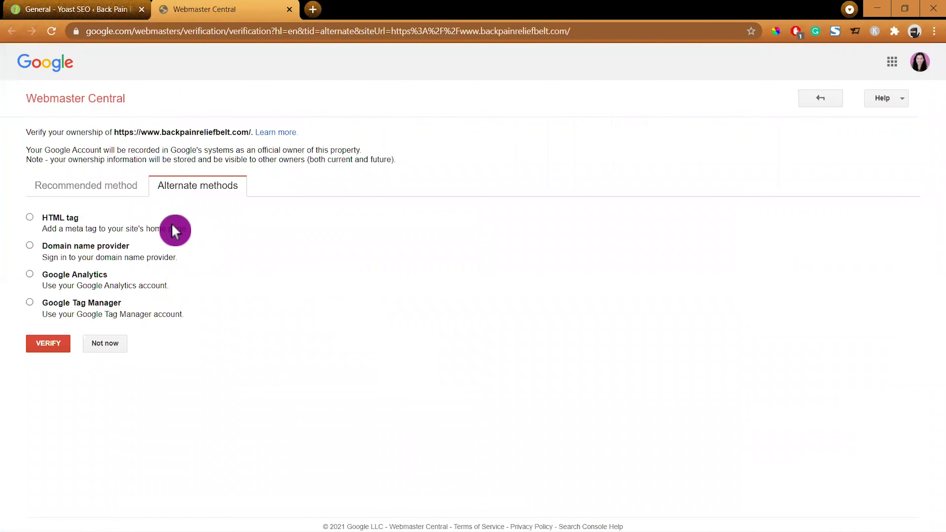
click(30, 220)
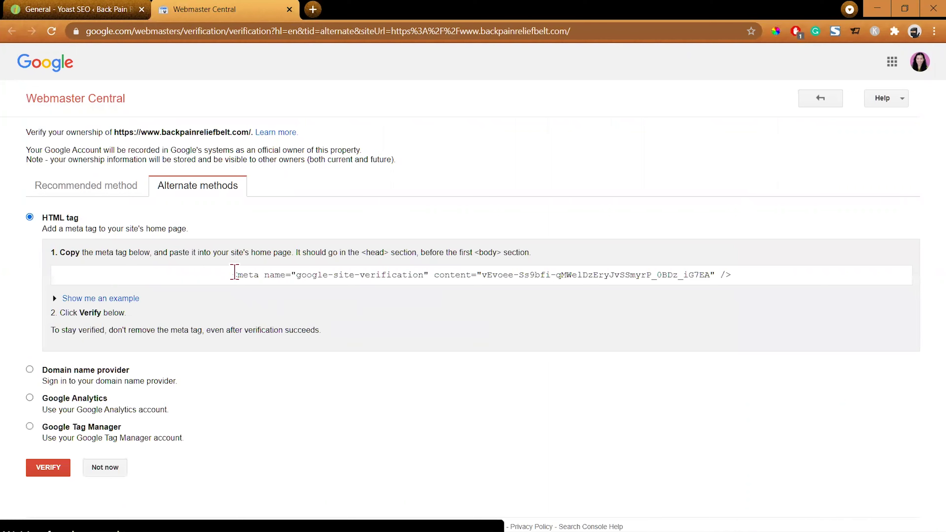
drag(233, 275, 727, 275)
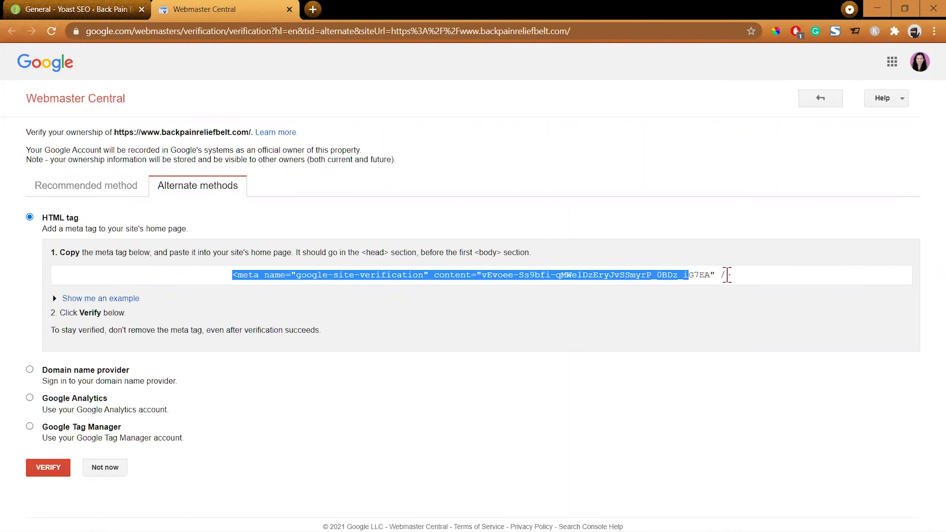
right_click(656, 275)
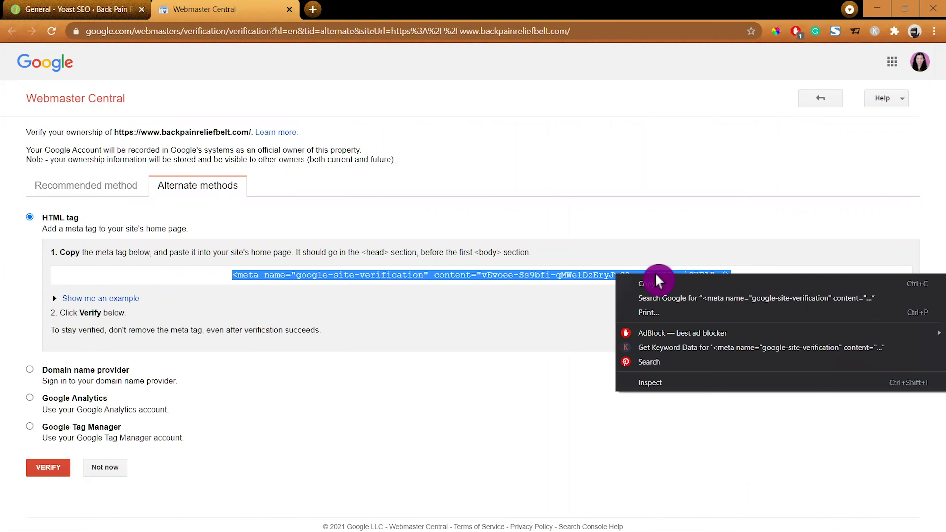
click(654, 287)
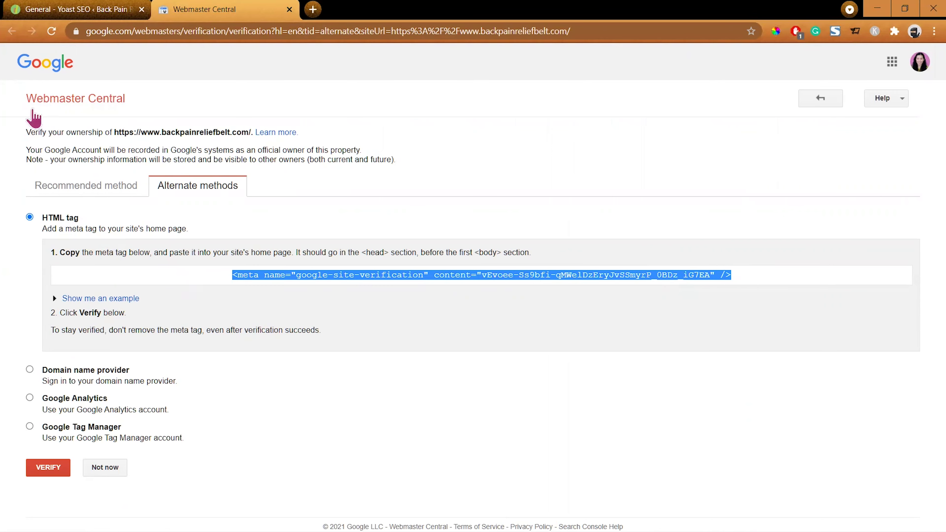
Paste the copied meta tag into the Yoast SEO Google verification code field and save the changes.
click(55, 12)
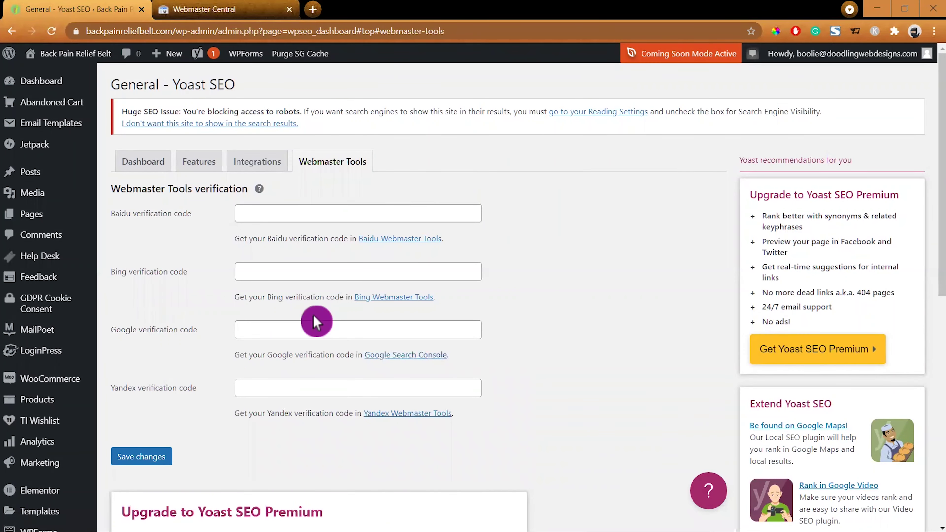
key(ctrl+v)
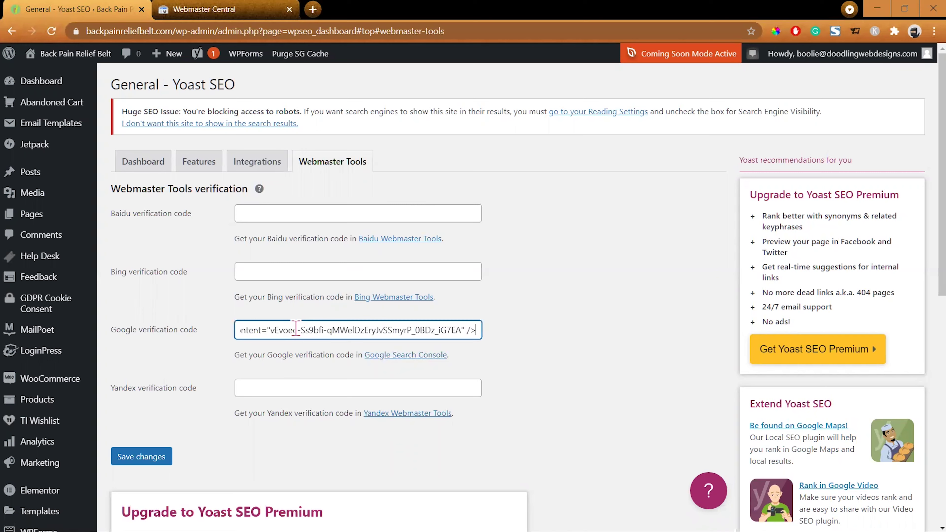
click(139, 458)
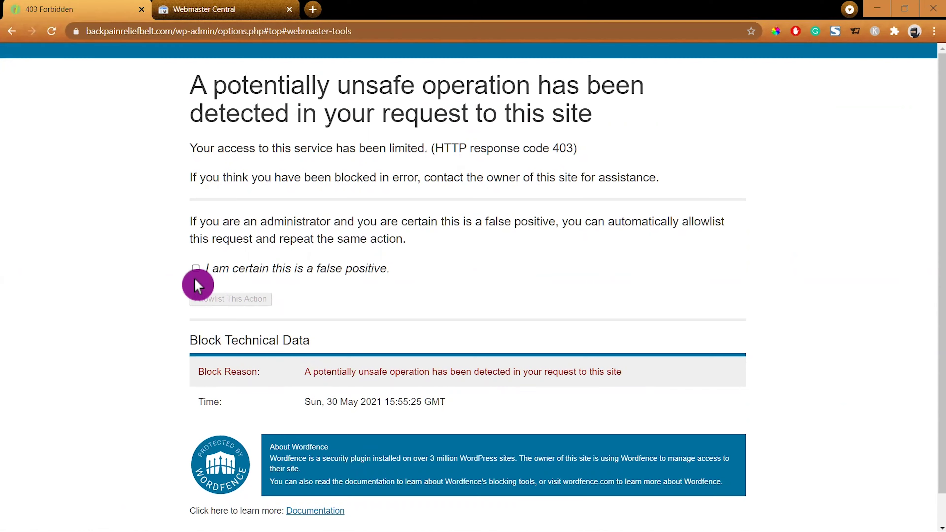
Mark the blocked request as a false positive, allowlist the action and reload the page, resubmitting the form.
click(196, 269)
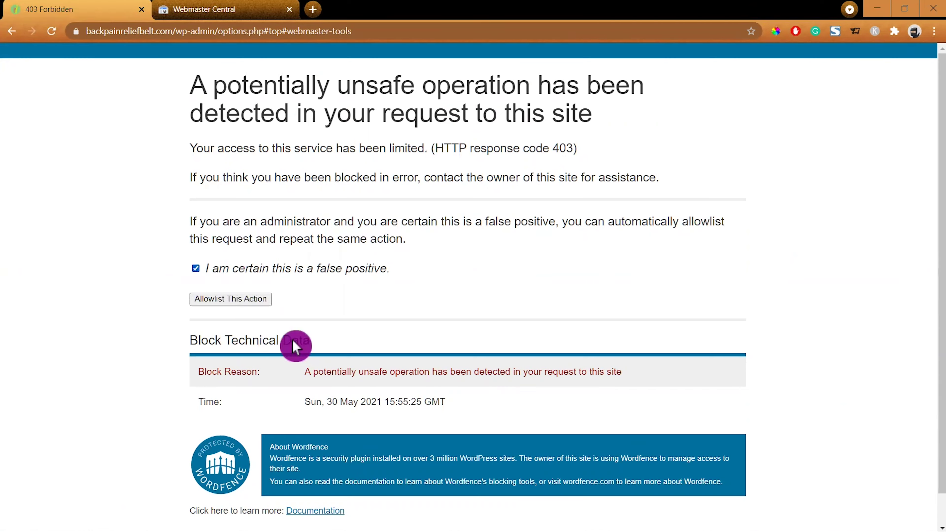
click(230, 301)
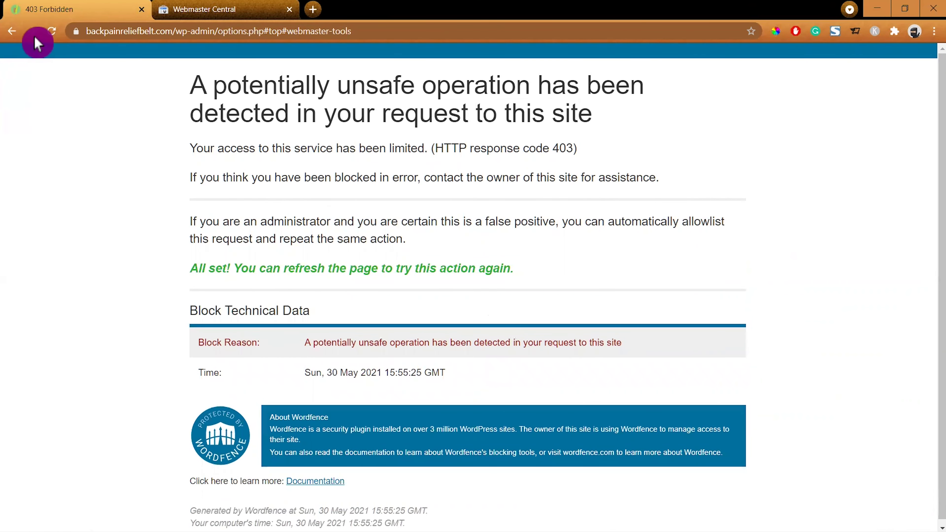
click(52, 32)
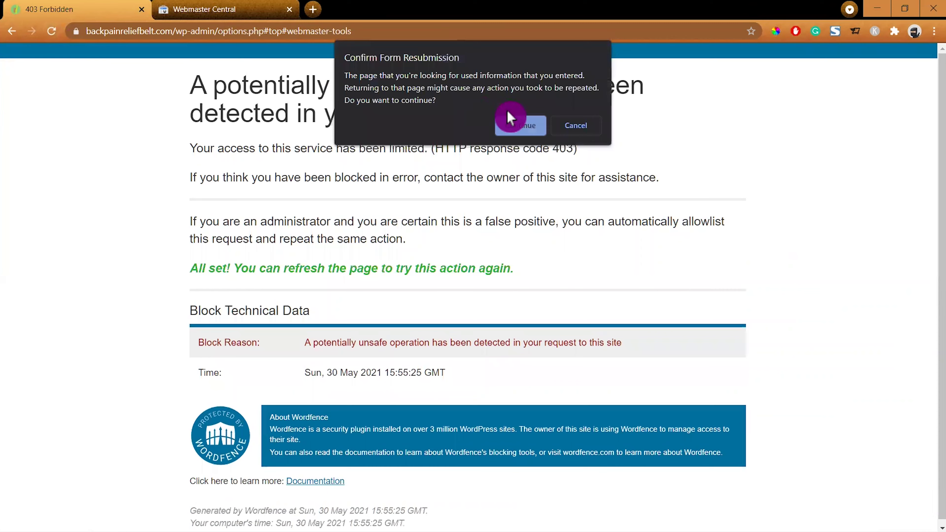
click(520, 126)
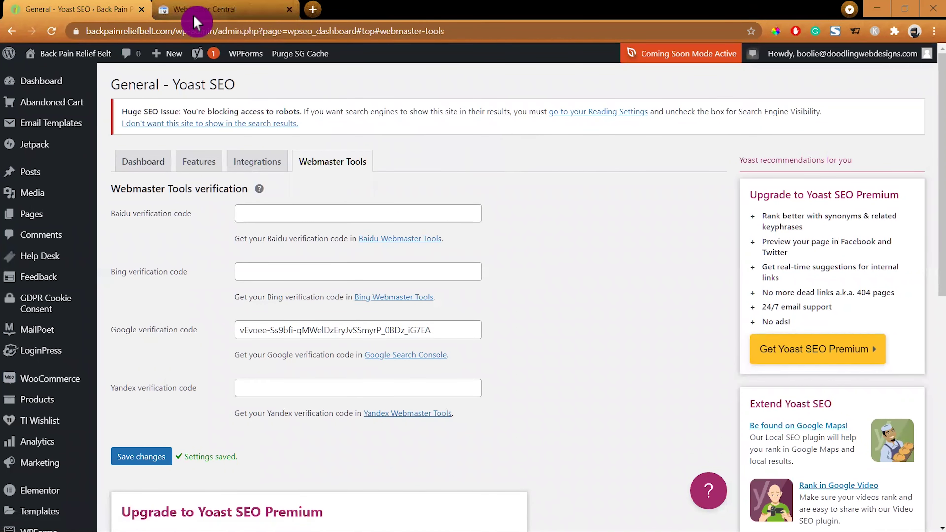
Switch to Google Webmaster Central and try to verify ownership of the site with the HTML tag method.
click(206, 15)
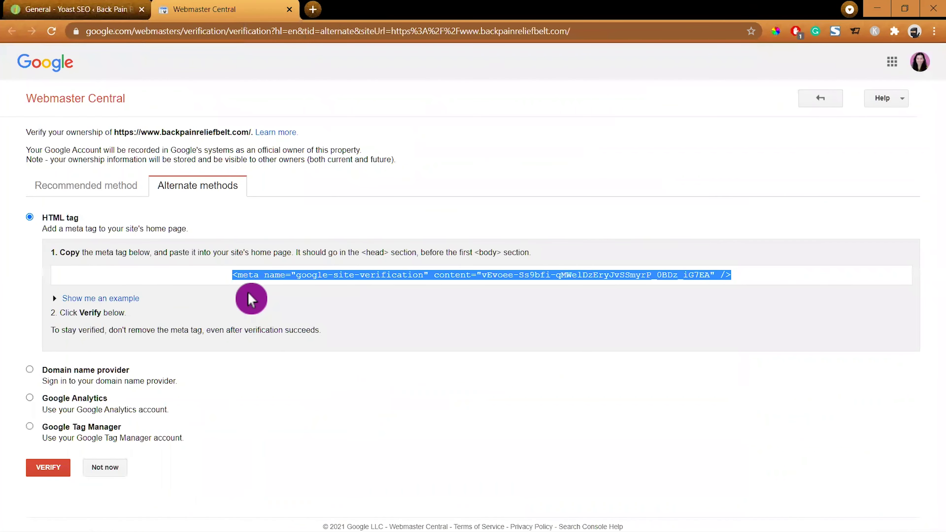
click(49, 471)
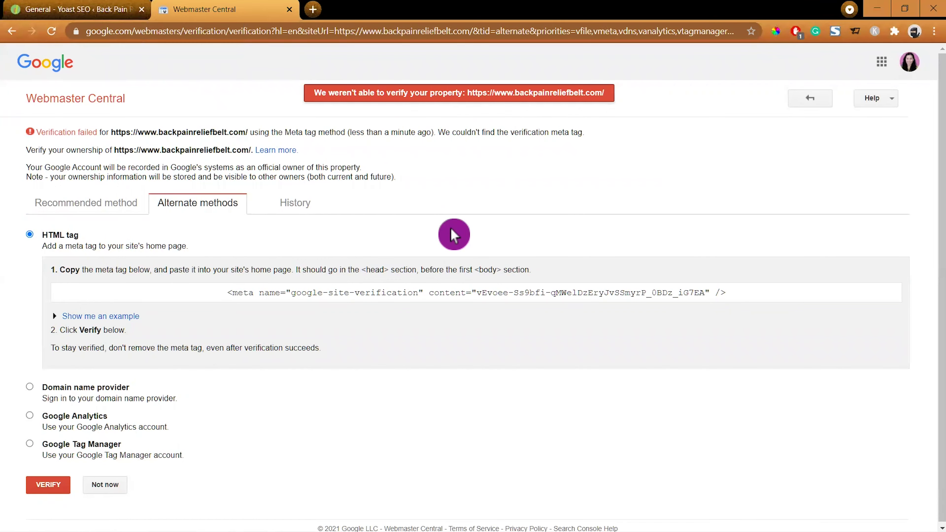
Switch back to the WordPress admin and open the list of all products.
click(60, 14)
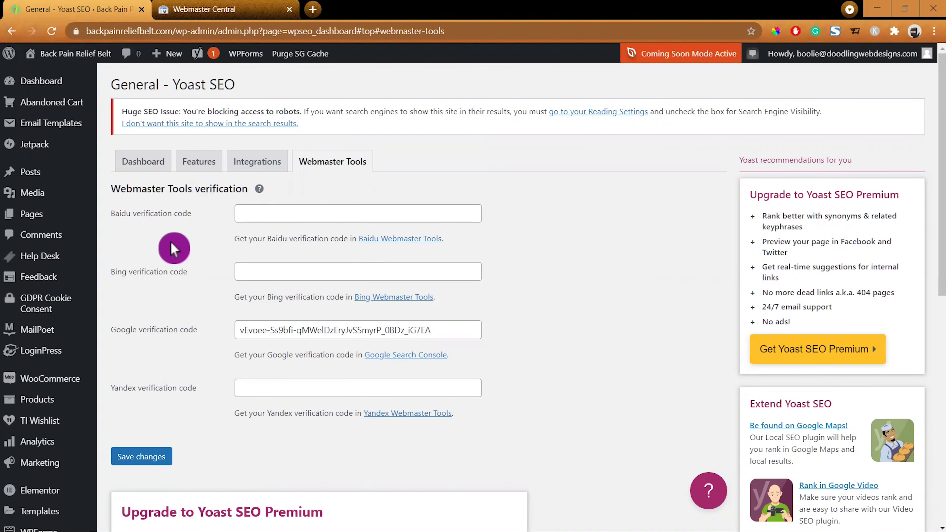
scroll(60, 360, down, 5)
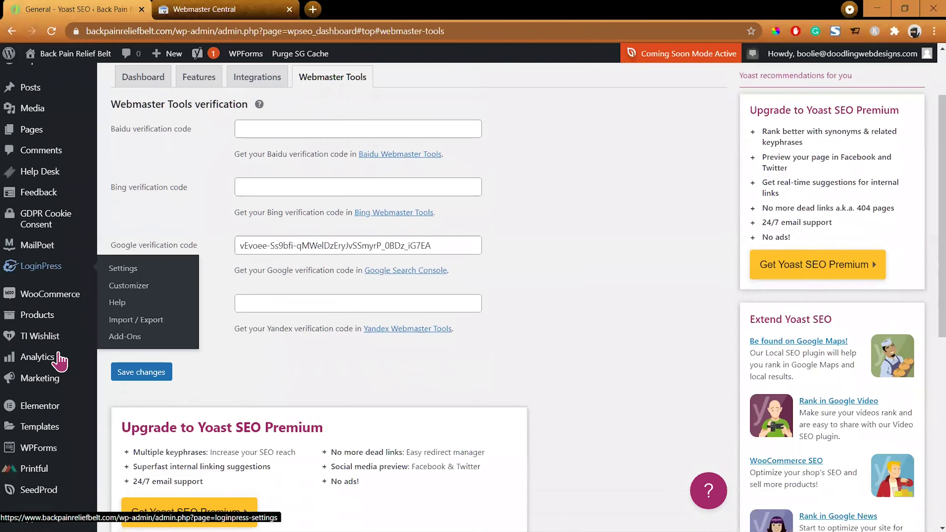
scroll(67, 367, down, 4)
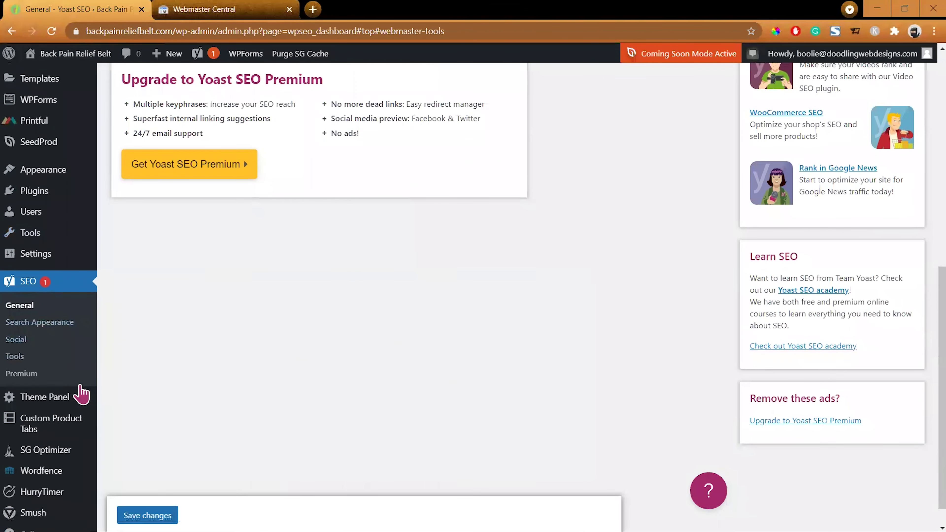
scroll(101, 395, down, 1)
scroll(99, 391, up, 4)
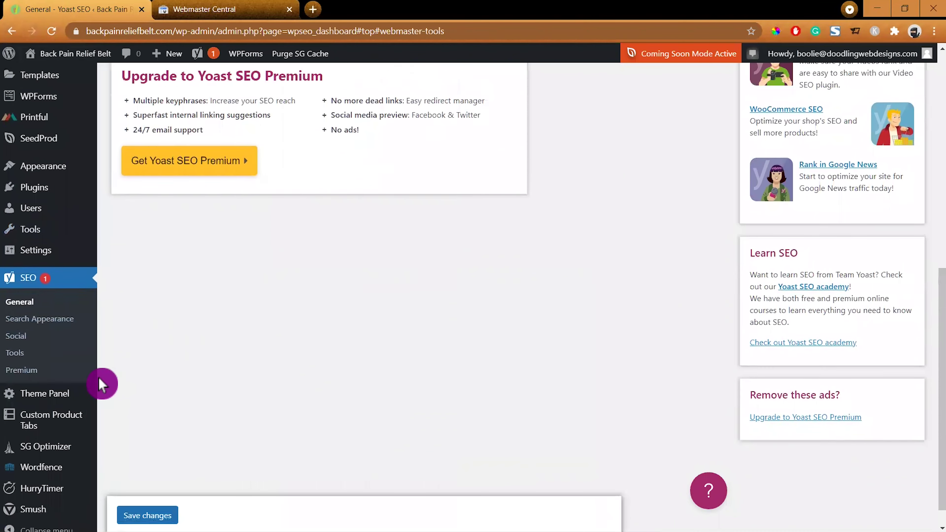
scroll(78, 382, up, 1)
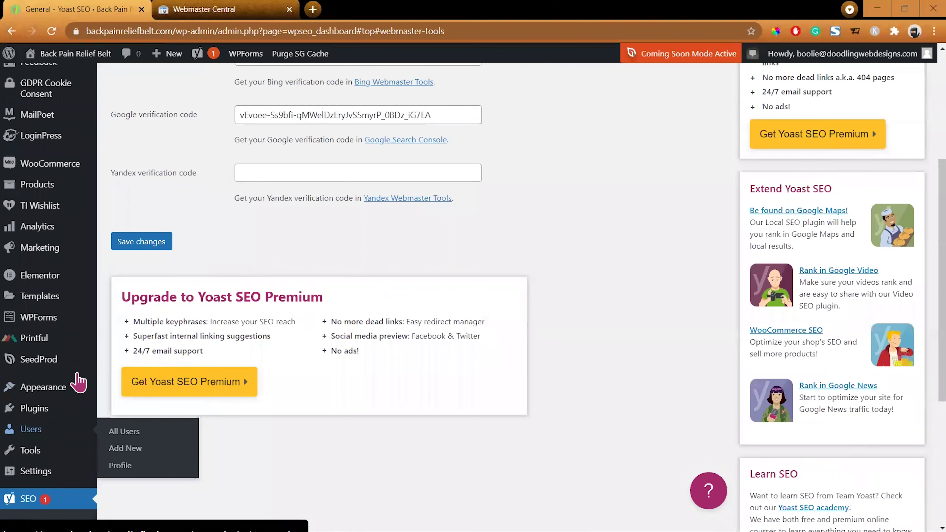
mouse_move(43, 186)
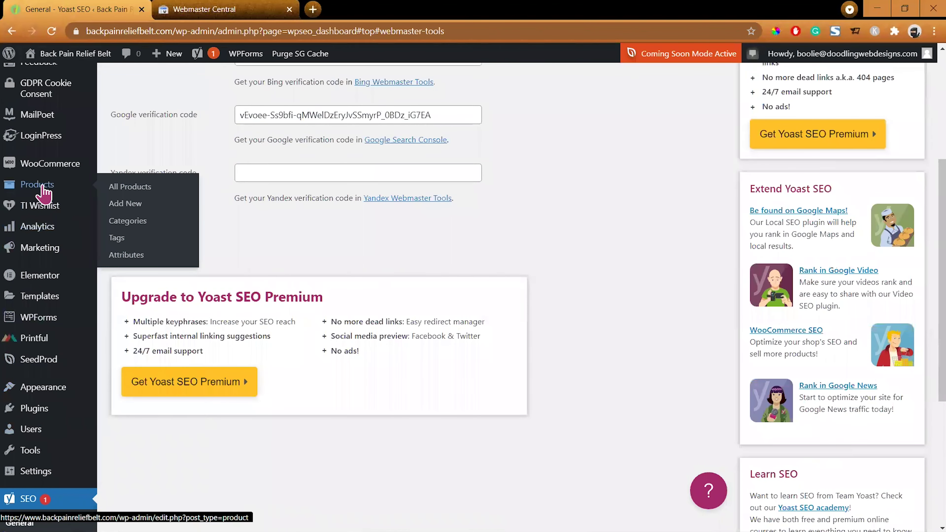
click(130, 190)
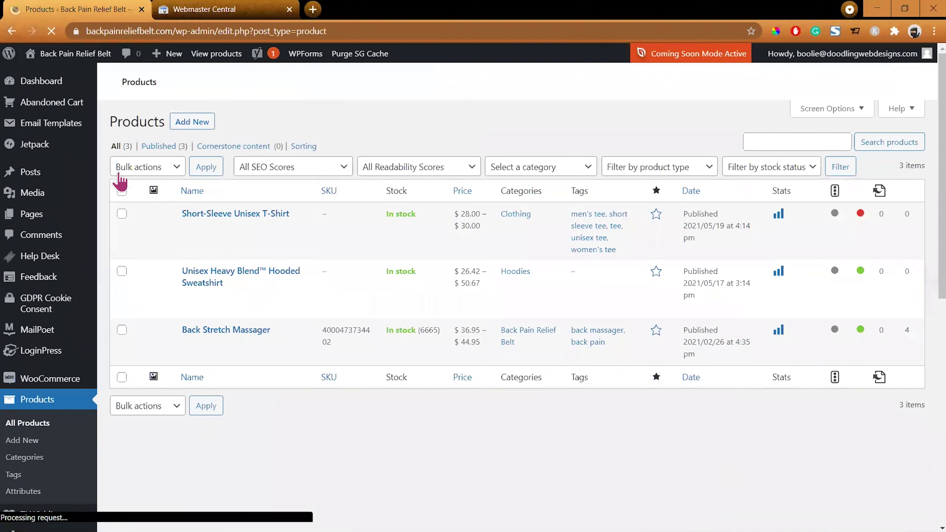
click(127, 187)
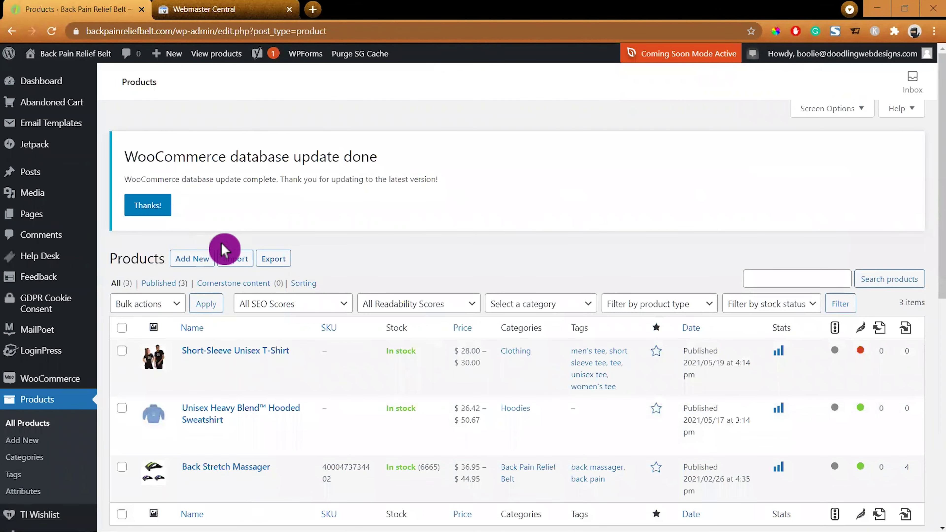
mouse_move(242, 419)
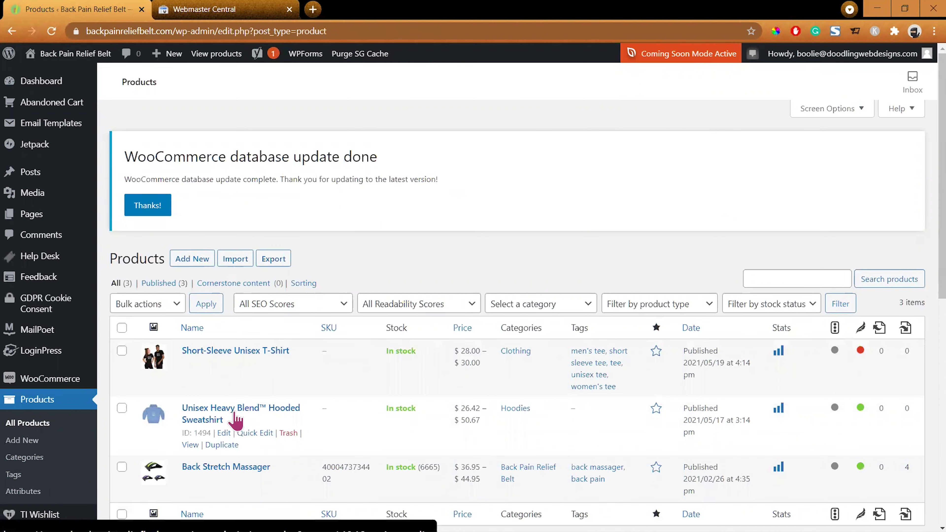
Open the Short-Sleeve Unisex T-Shirt product for editing and go to its Yoast SEO section.
mouse_move(244, 358)
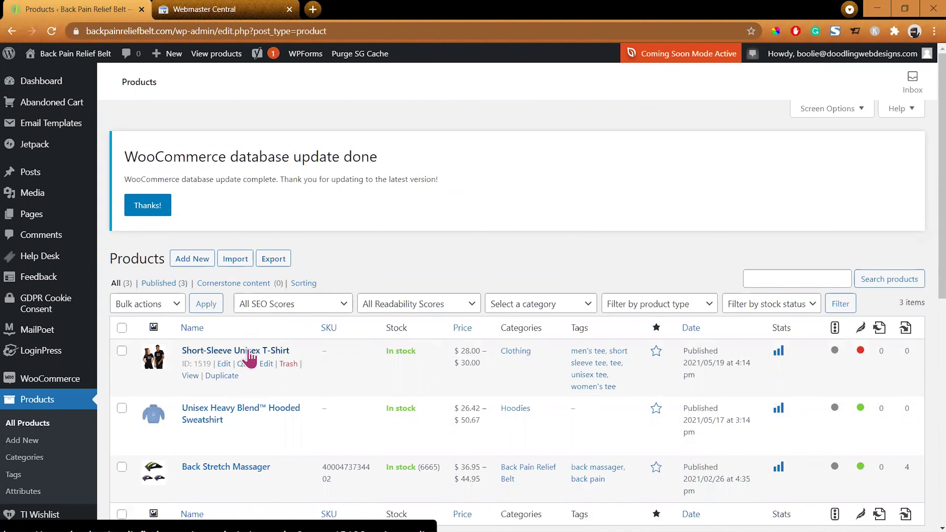
click(249, 351)
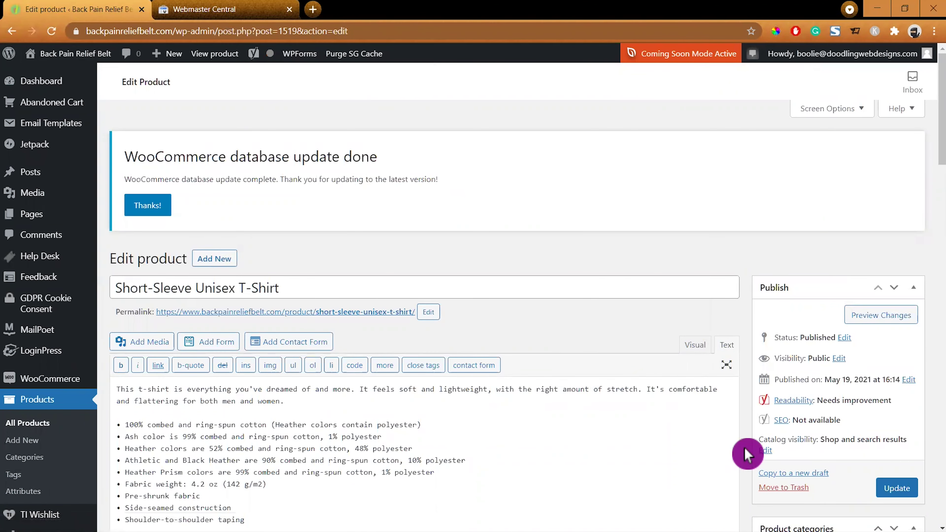
scroll(748, 455, down, 1)
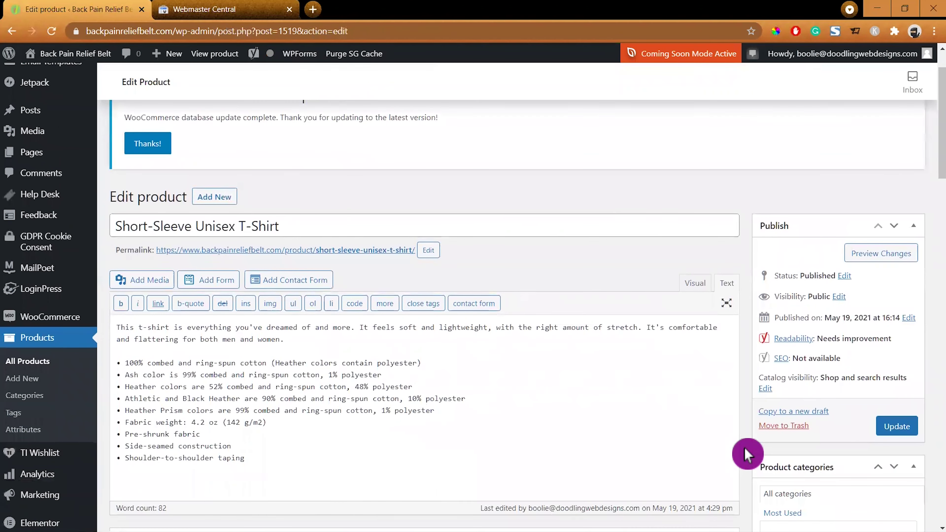
scroll(747, 455, down, 1)
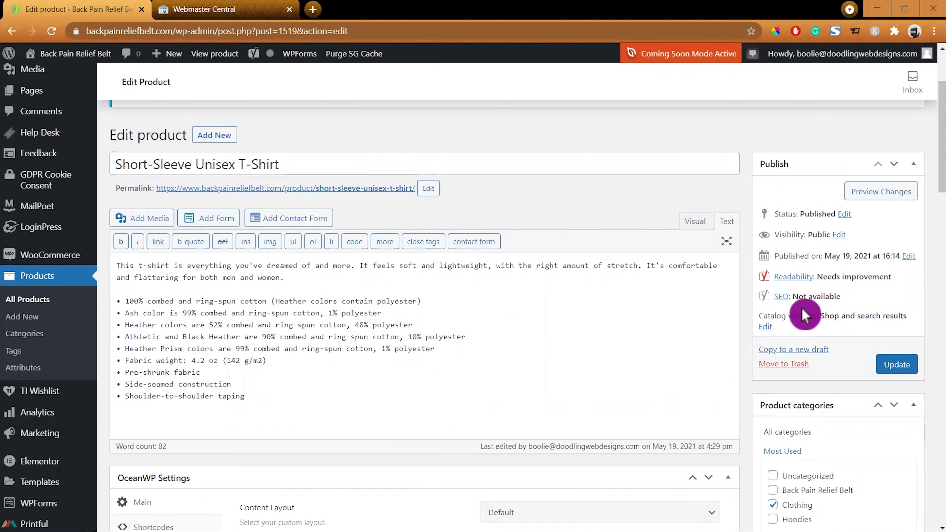
scroll(864, 446, down, 1)
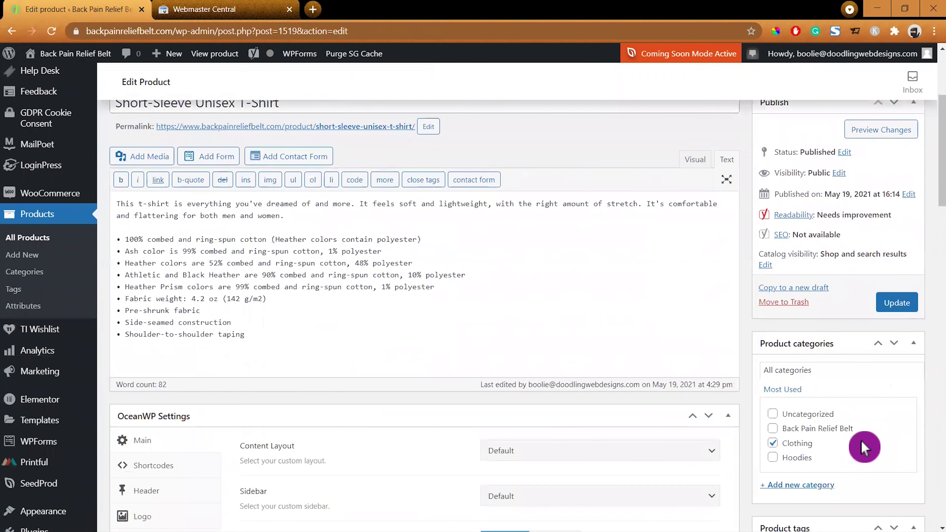
scroll(868, 446, down, 2)
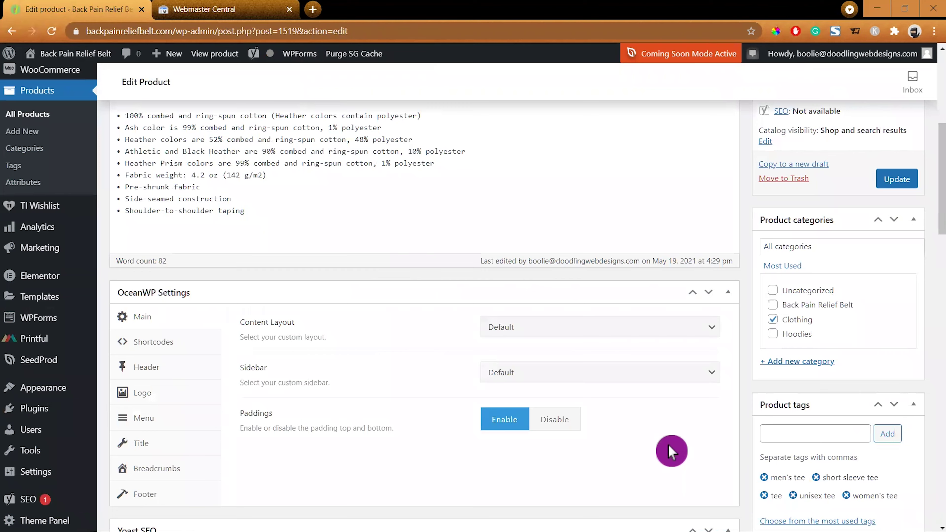
scroll(668, 444, down, 2)
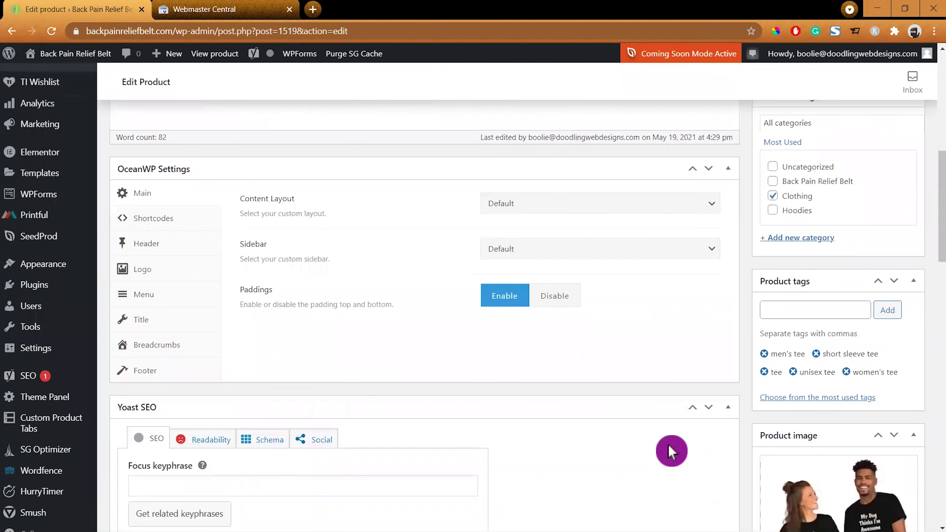
scroll(669, 449, down, 4)
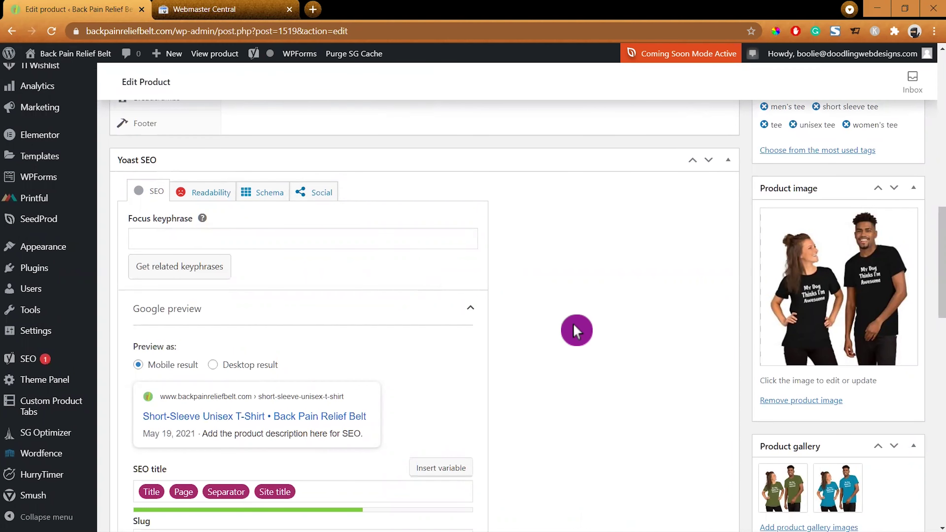
Replace the product's meta description with "Add this stylish tee with "My Dog Thinks I'm Awesome" to your favorite tee collection. Buy it for your f".
scroll(576, 331, down, 1)
scroll(576, 331, up, 1)
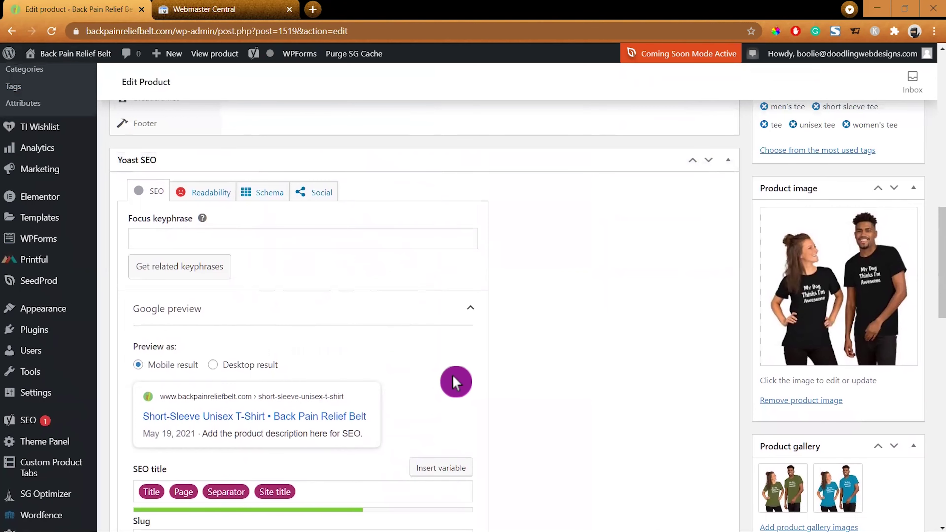
scroll(562, 377, down, 1)
scroll(562, 378, down, 1)
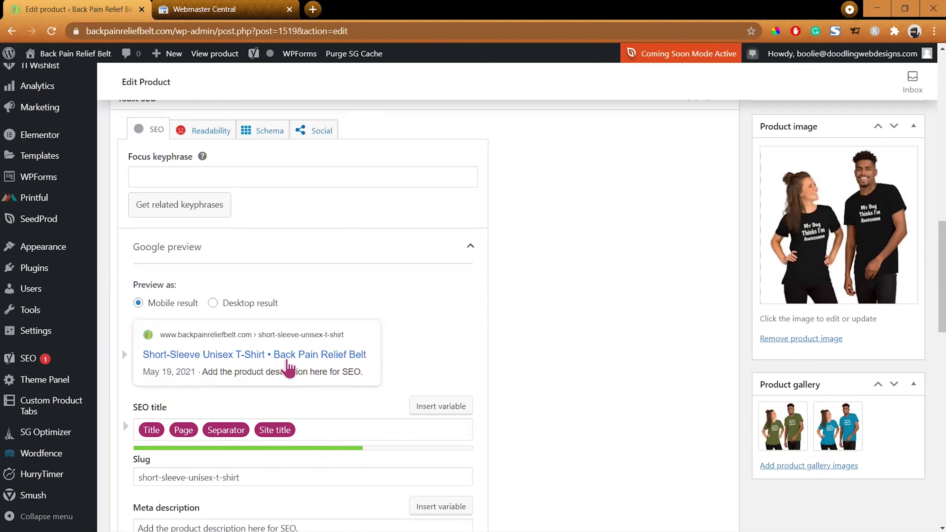
scroll(387, 371, down, 2)
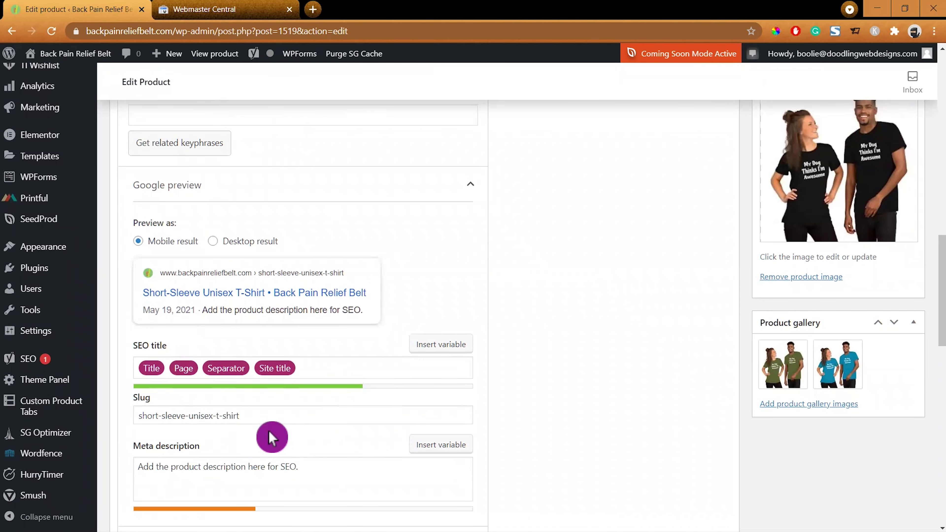
click(314, 467)
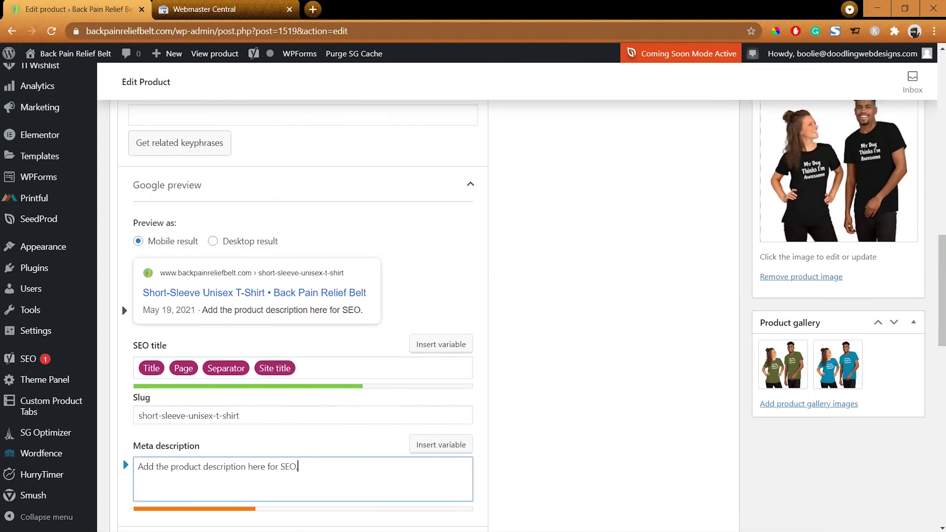
drag(318, 466, 119, 484)
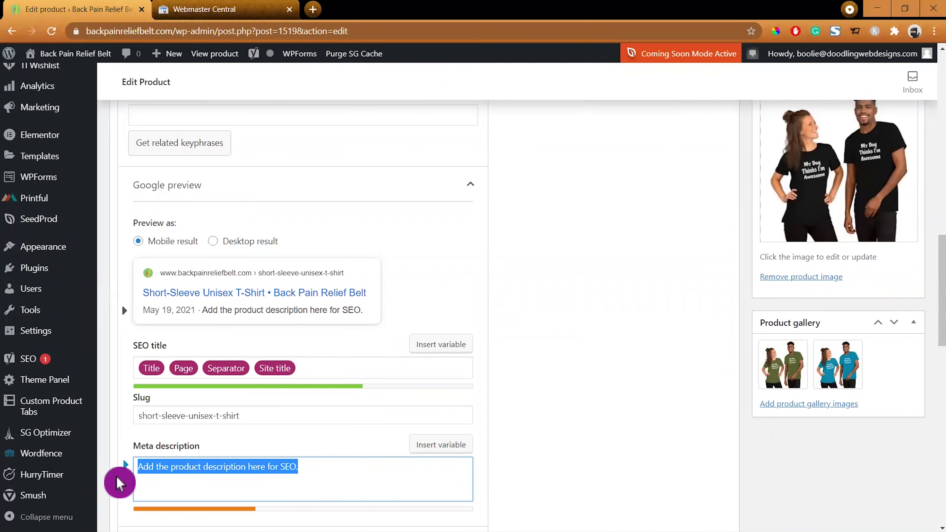
text(Add t)
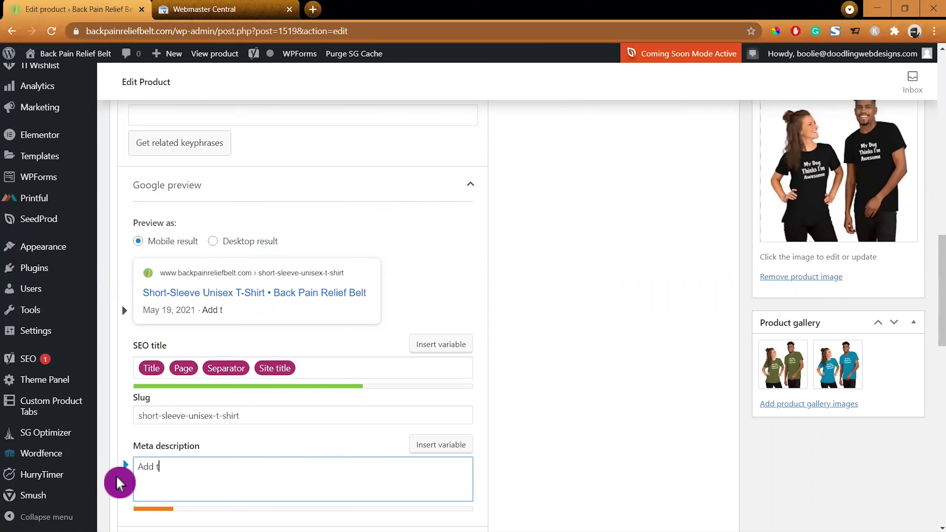
text(his stylis)
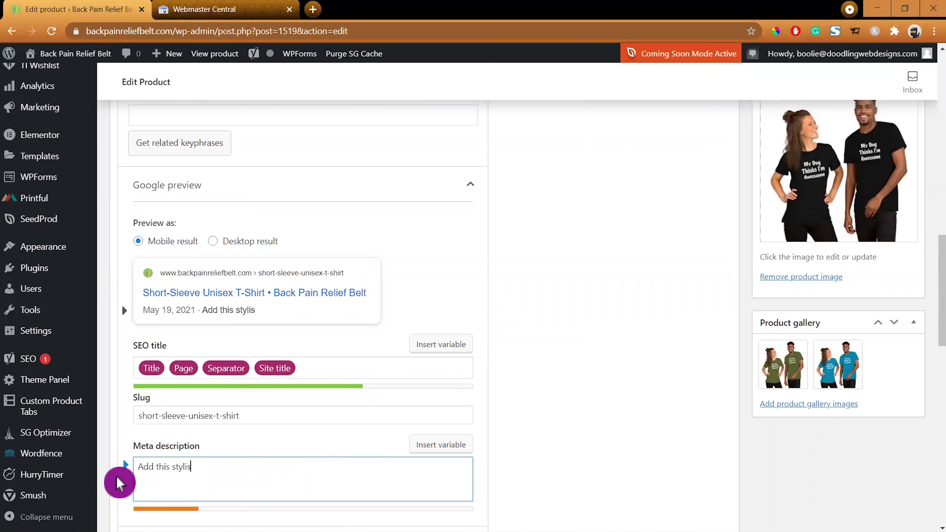
text(h tee with "My)
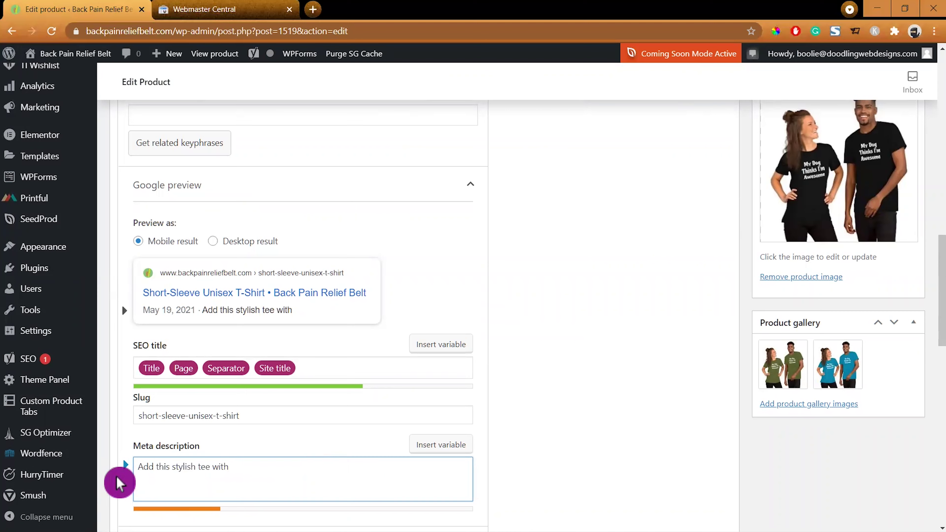
text( Dog Thinks)
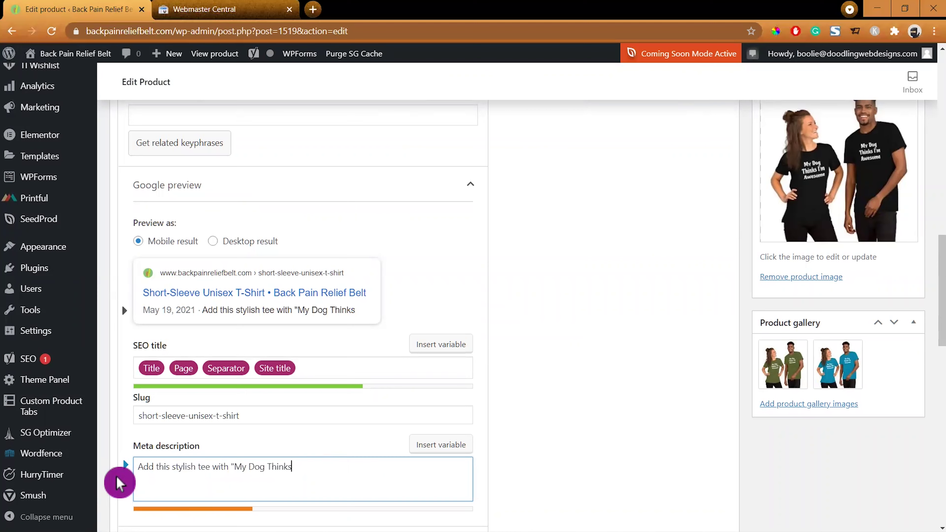
text( I'm A)
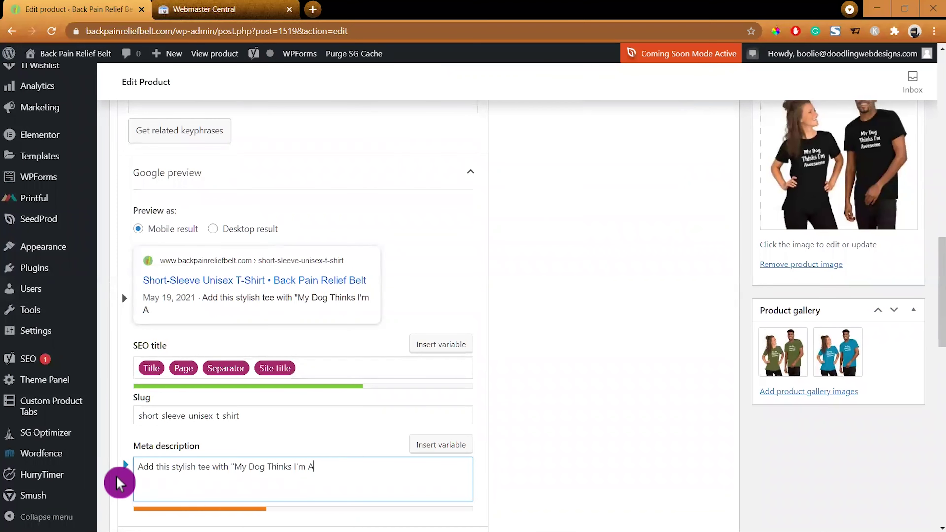
text(wesome" to your favorite tee collection)
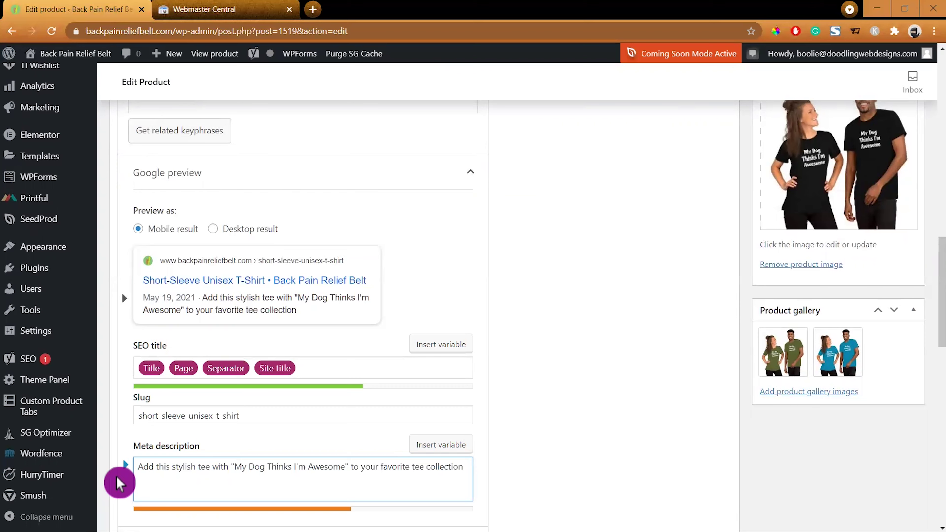
text(. Buy)
text(it for your f)
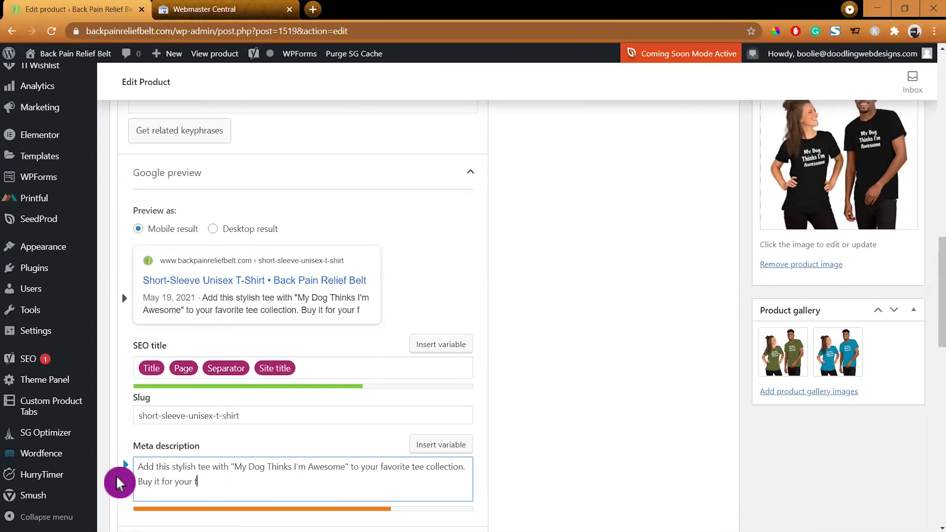
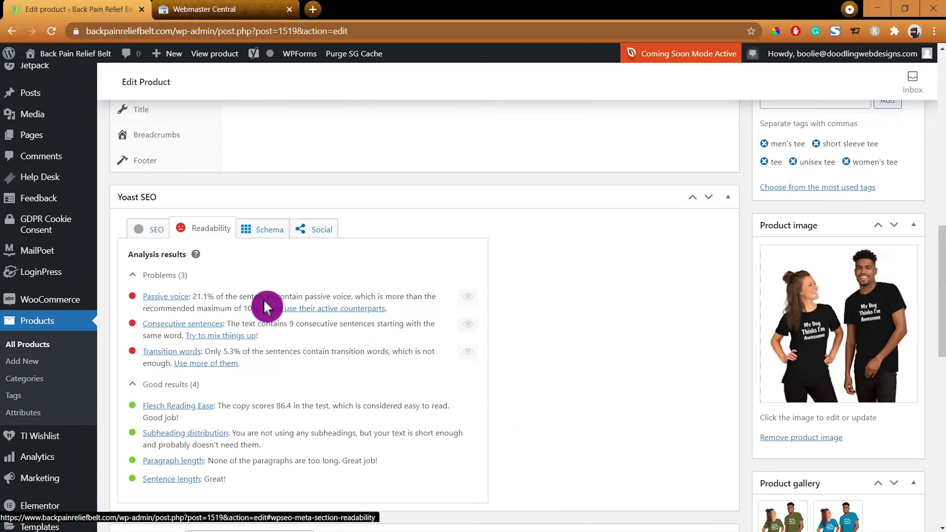
Review the problems and good results in the product's Yoast SEO readability analysis.
click(282, 365)
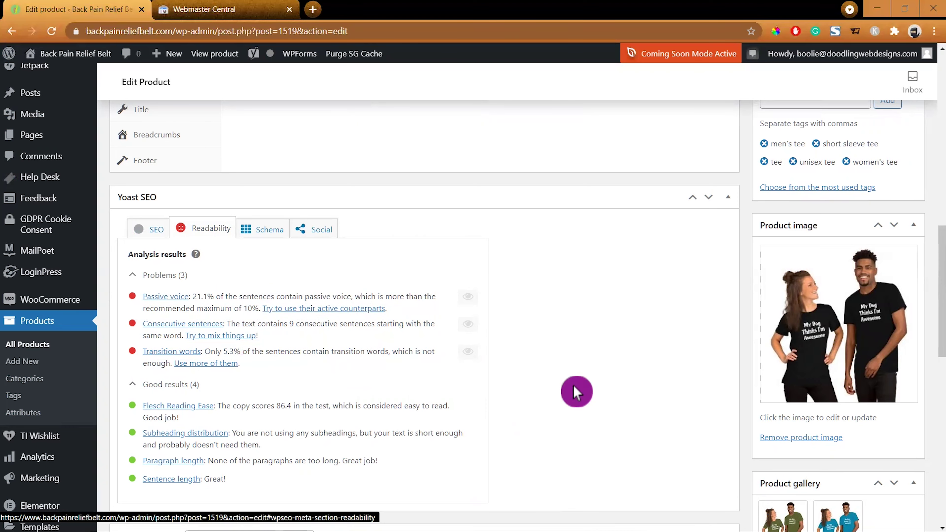
scroll(576, 391, down, 2)
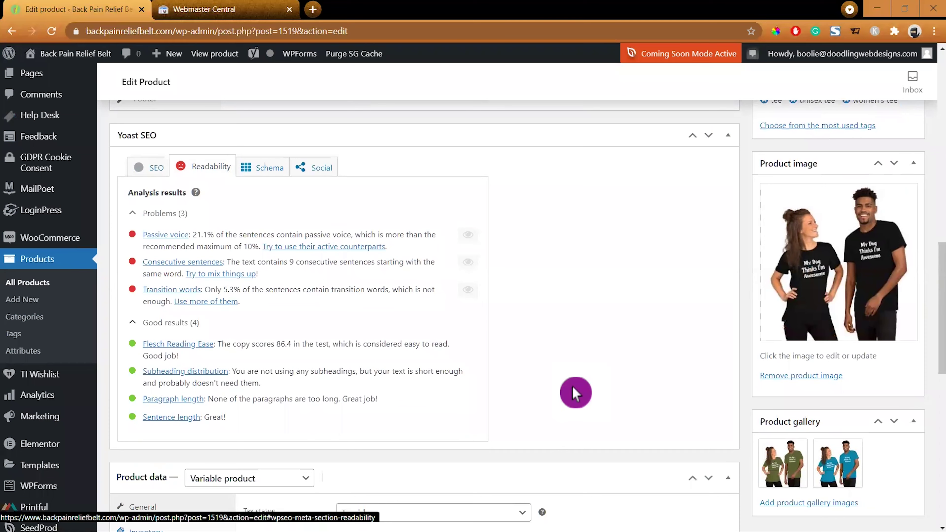
scroll(570, 387, up, 2)
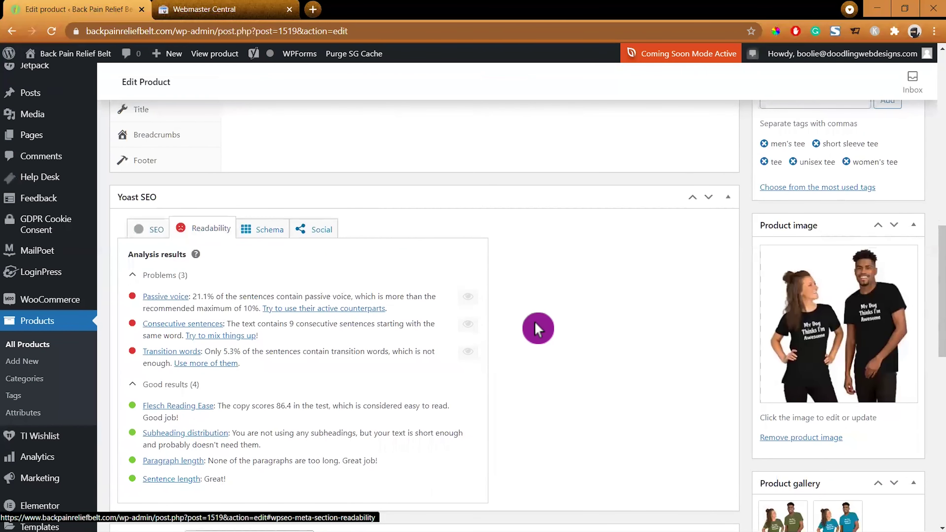
Show the product's Yoast schema settings and look through the available page types without choosing another one.
click(263, 235)
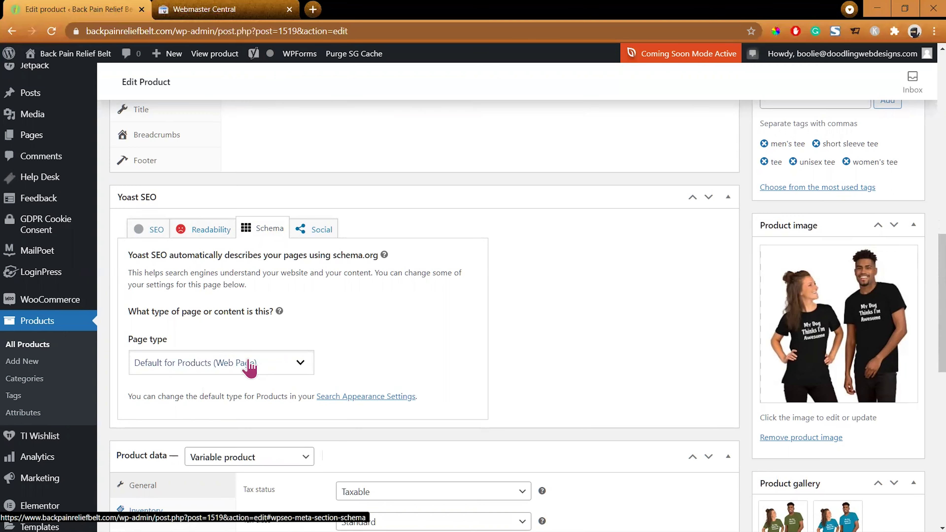
scroll(314, 378, down, 1)
click(302, 309)
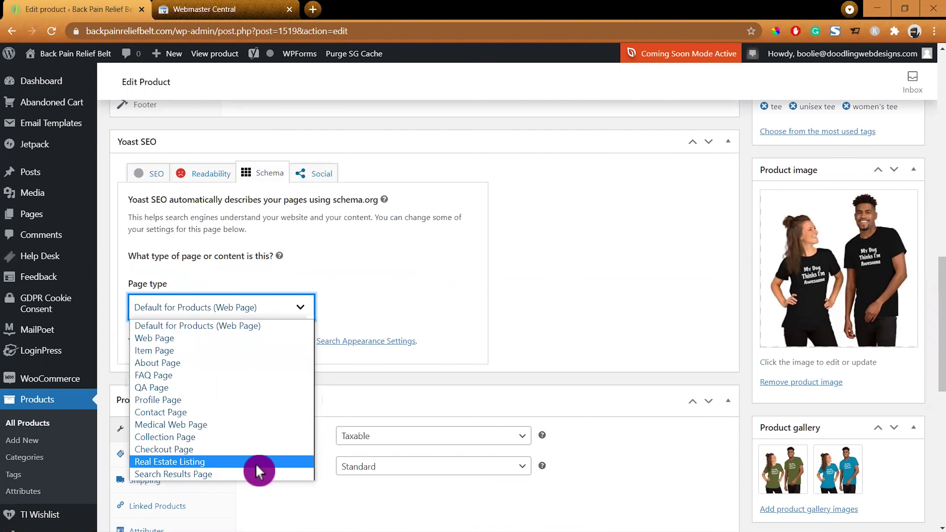
click(343, 292)
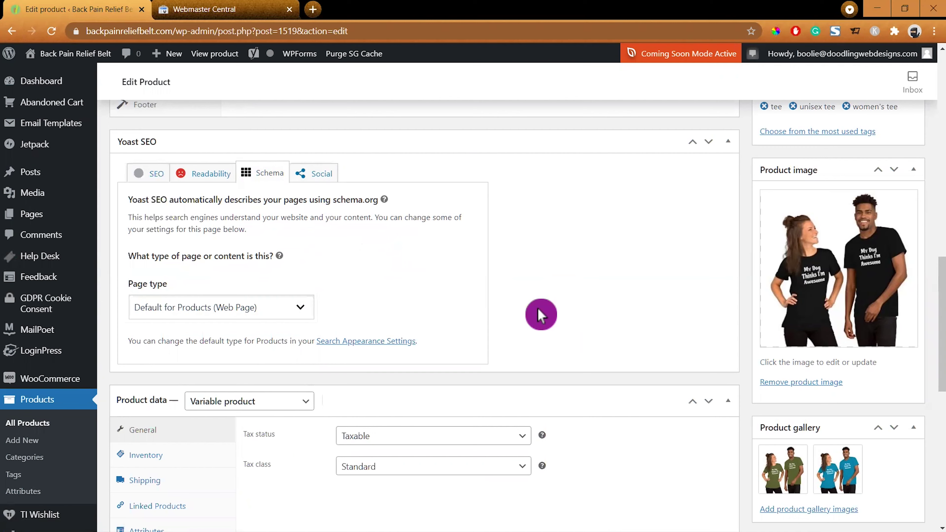
Open the Search Appearance settings linked from the product's schema section and look over the content type options for Posts.
scroll(313, 376, up, 2)
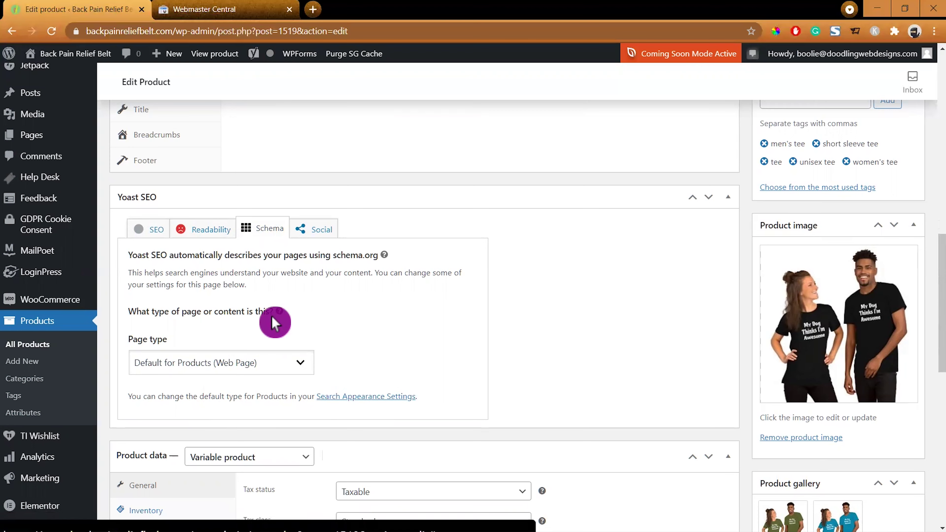
click(396, 397)
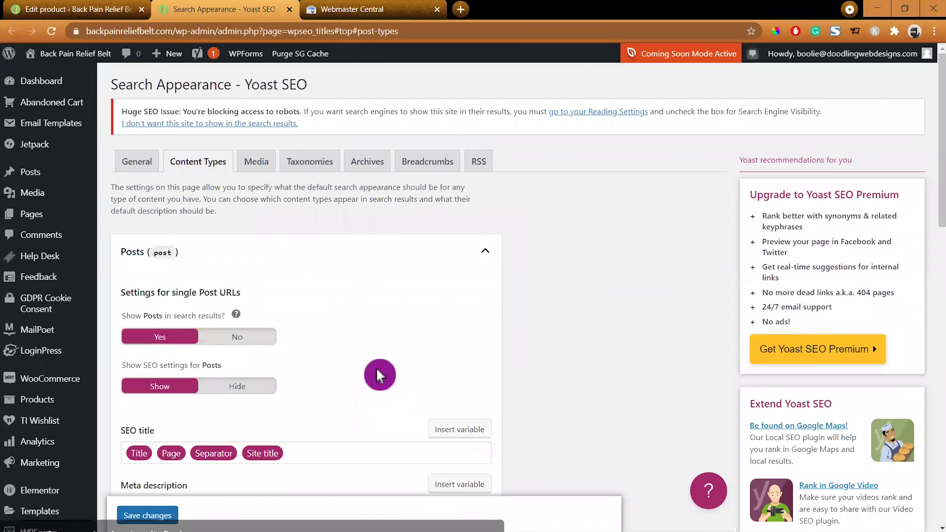
scroll(270, 330, down, 8)
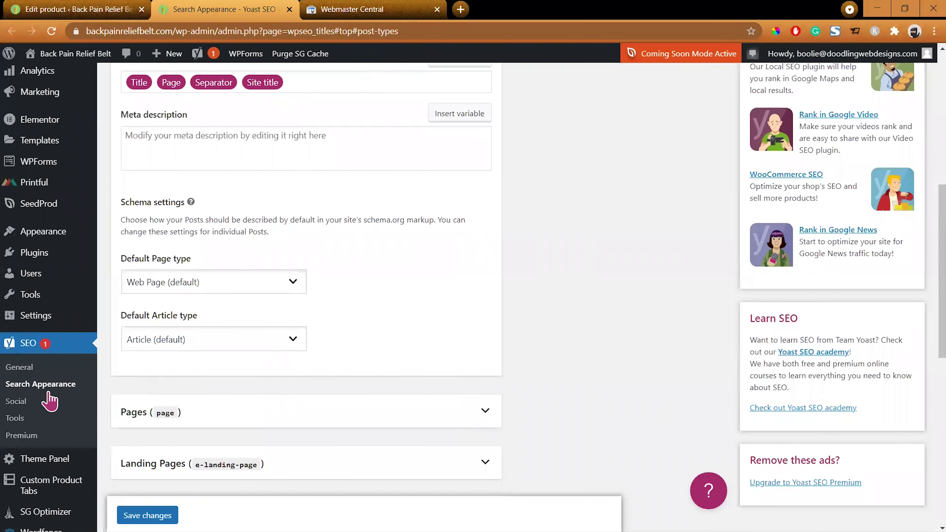
scroll(526, 220, up, 4)
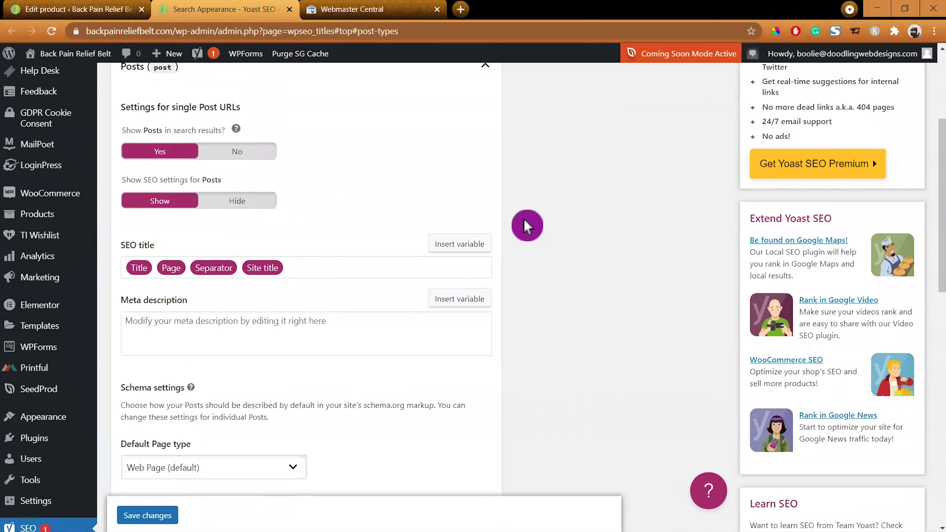
scroll(527, 225, up, 4)
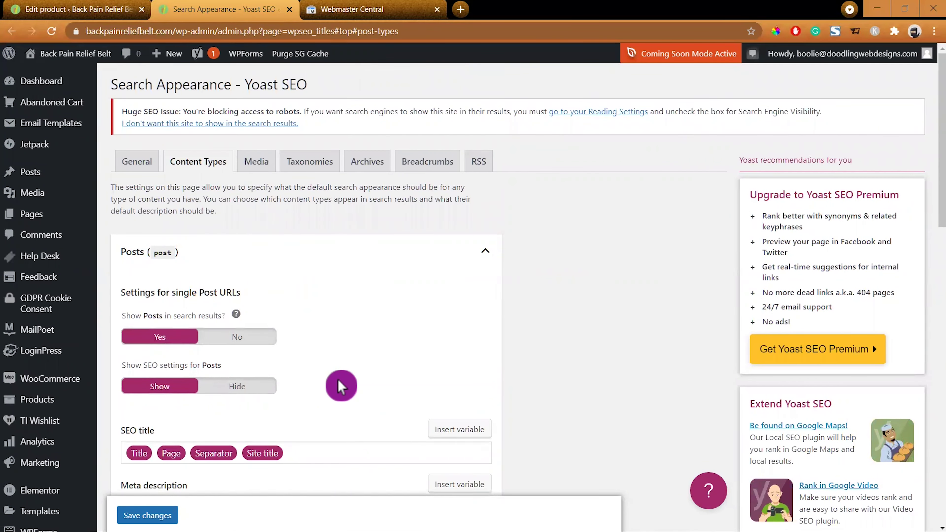
Enter "Add the same thing here." as the default meta description for Posts.
scroll(339, 382, down, 3)
scroll(337, 380, down, 1)
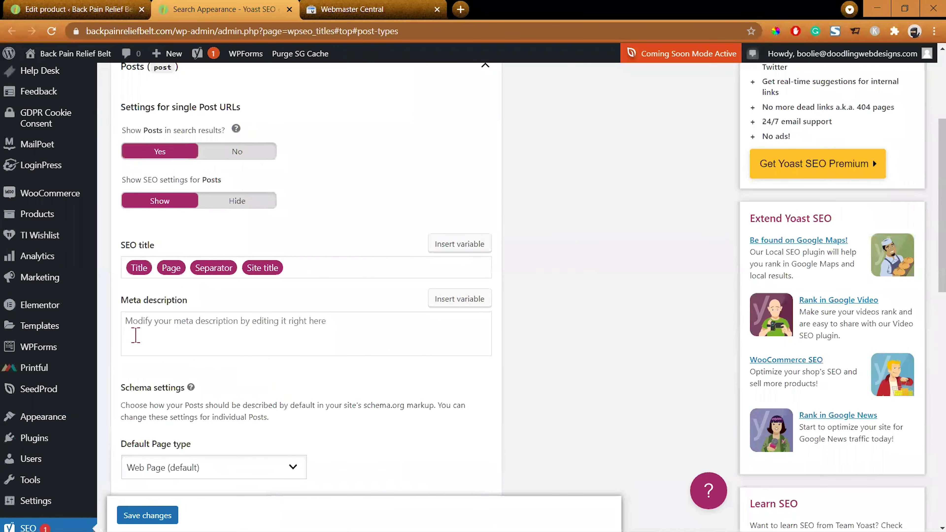
click(133, 321)
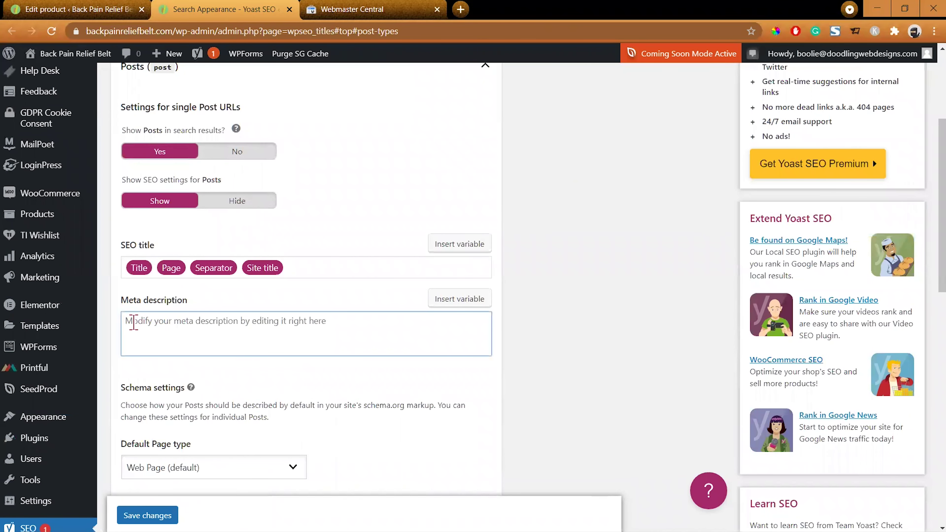
text(a)
key(BackSpace)
text(a)
key(BackSpace)
text(Add the same thing here.)
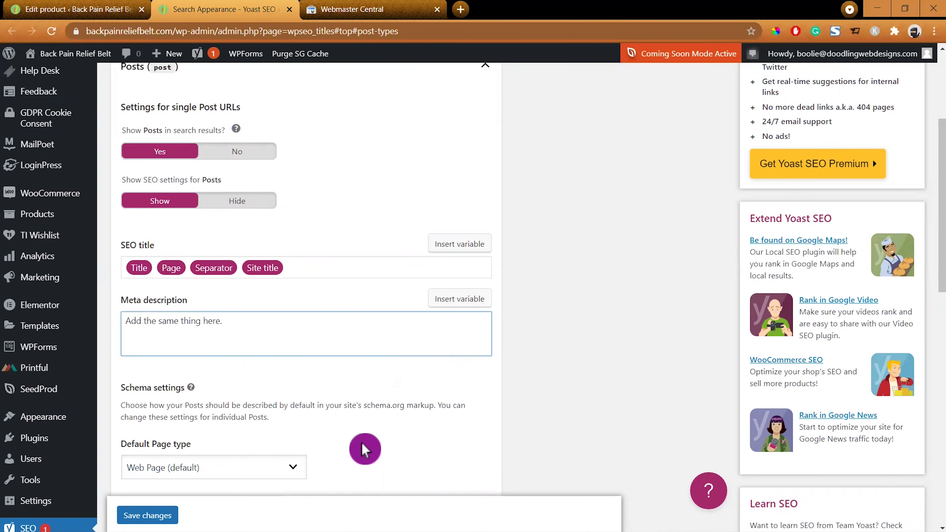
Look over the remaining content types in Search Appearance and save the content type settings with the new Posts meta description.
scroll(365, 447, down, 2)
scroll(366, 447, down, 2)
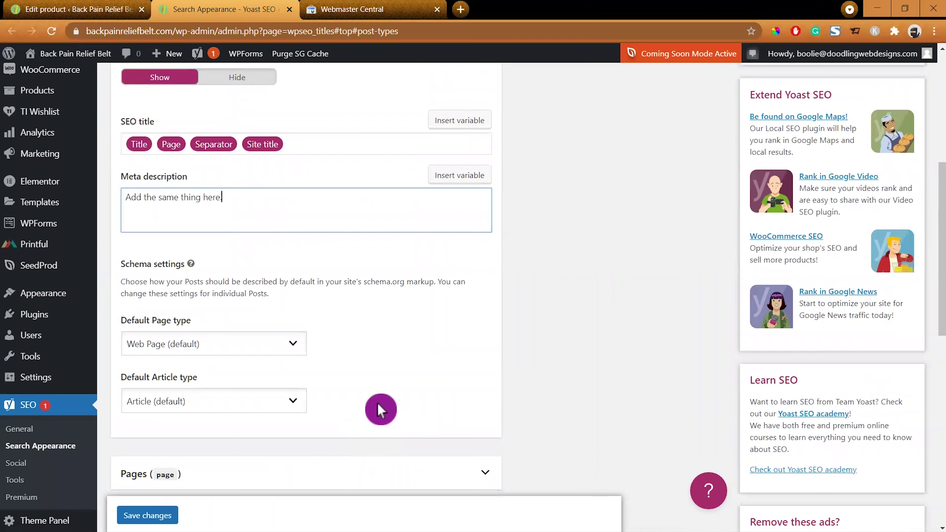
scroll(380, 410, down, 8)
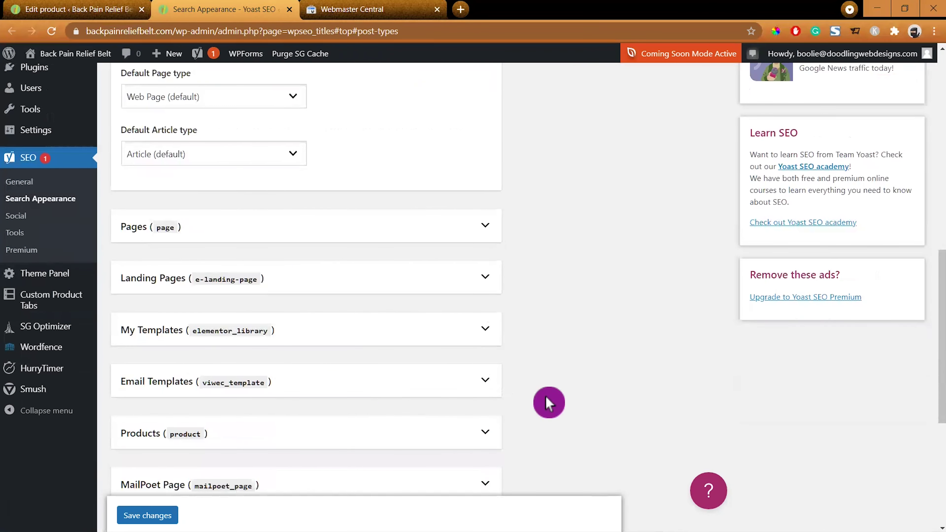
scroll(523, 405, down, 9)
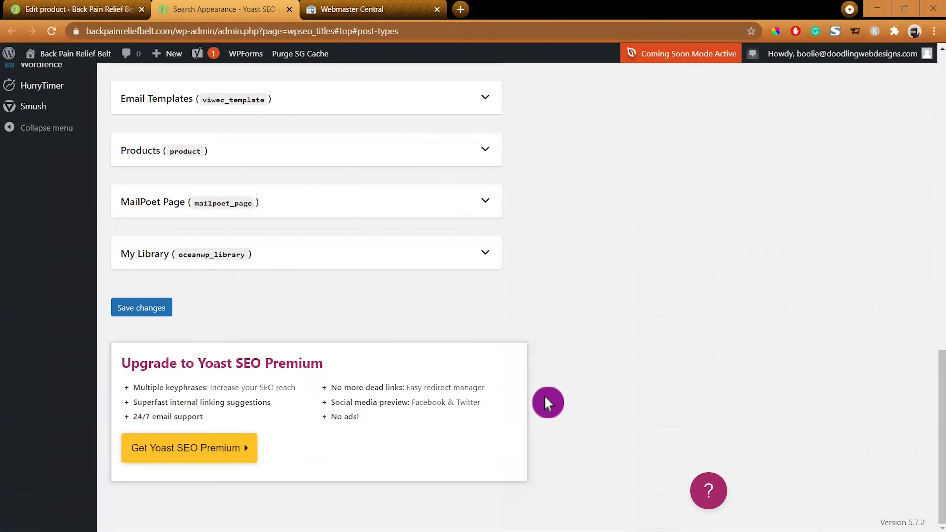
scroll(547, 403, up, 20)
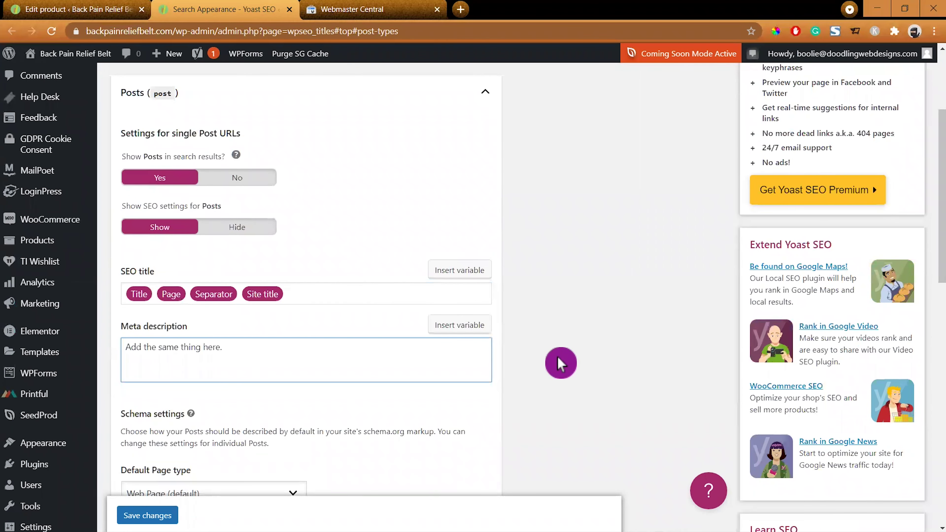
scroll(560, 363, up, 2)
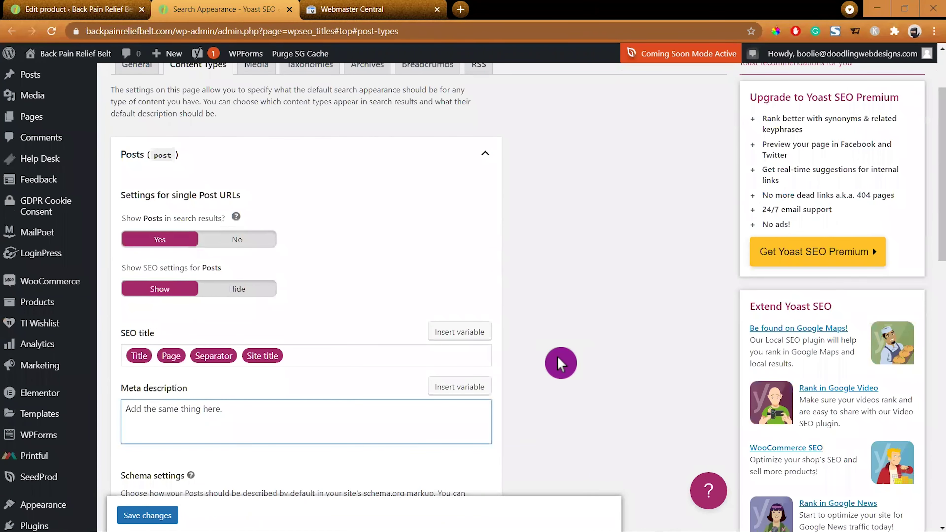
scroll(560, 363, up, 2)
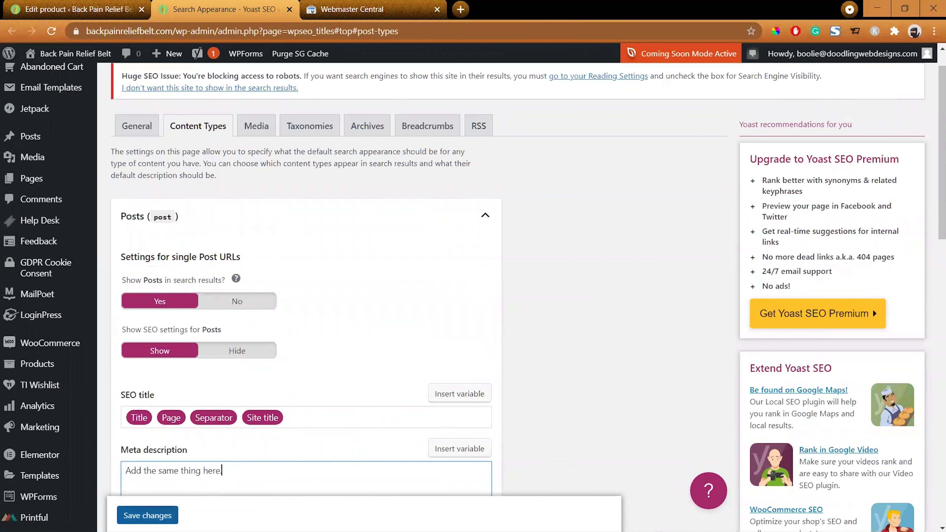
click(148, 515)
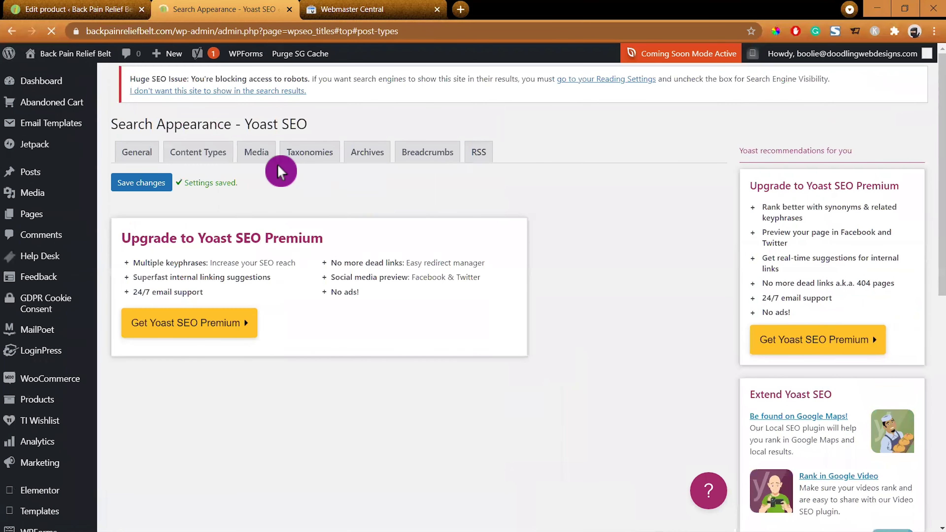
Open the media and attachment URL settings and save them with redirecting attachment URLs set to Yes.
click(212, 156)
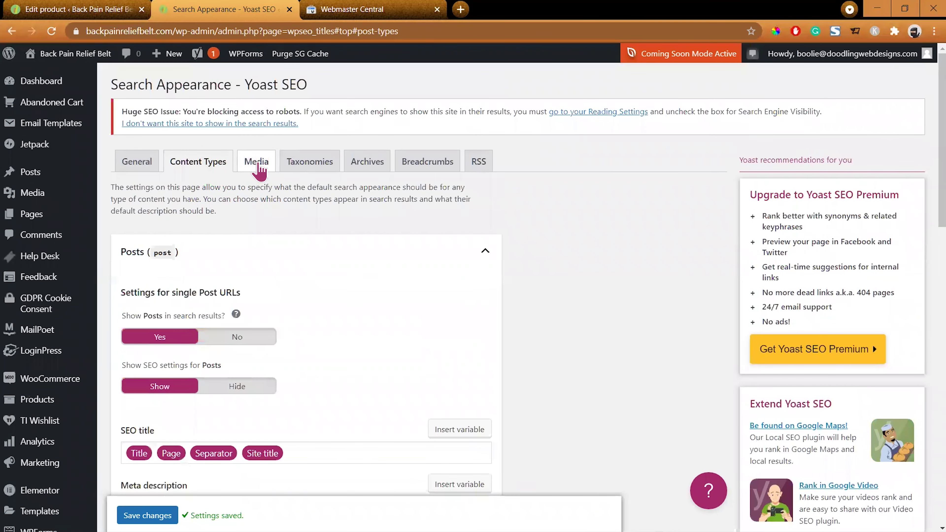
click(257, 162)
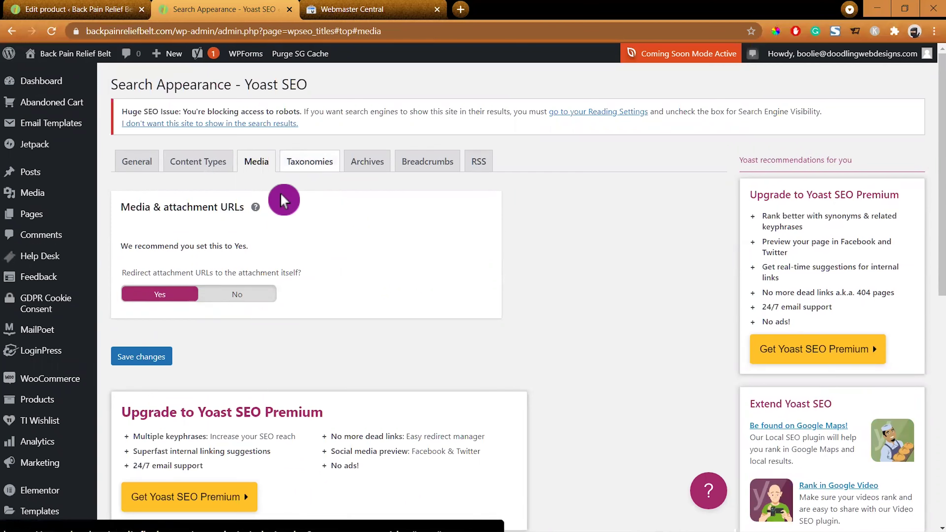
click(134, 357)
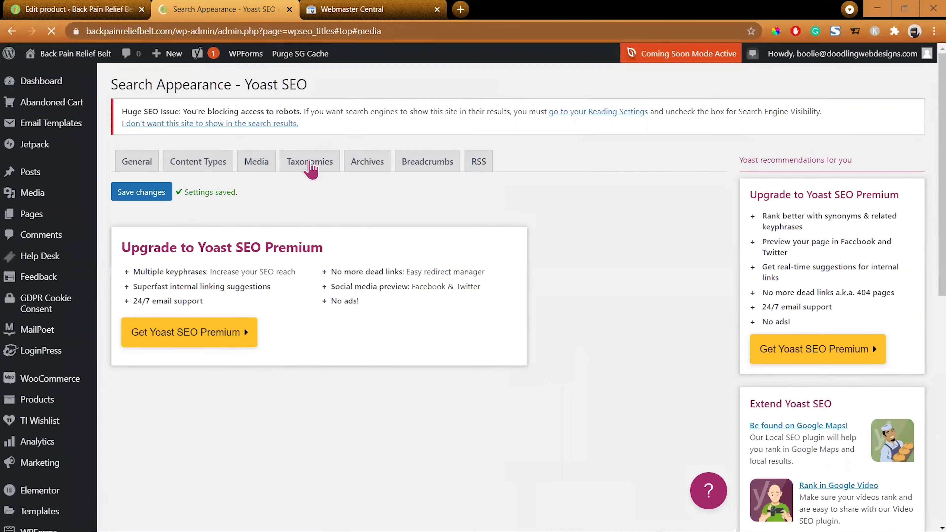
Enter "Add the meta description here." as the default meta description for the Categories taxonomy and save the changes.
click(319, 170)
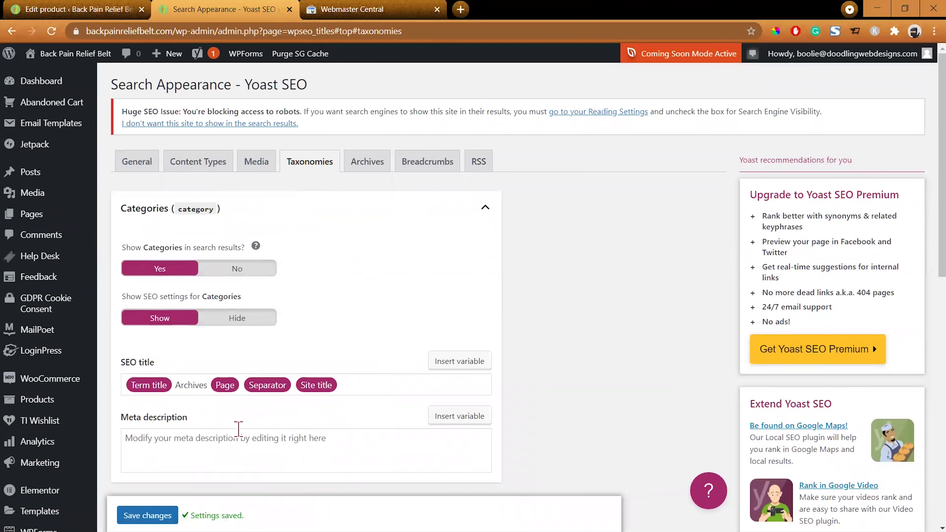
click(148, 440)
text(Add the meta description here.)
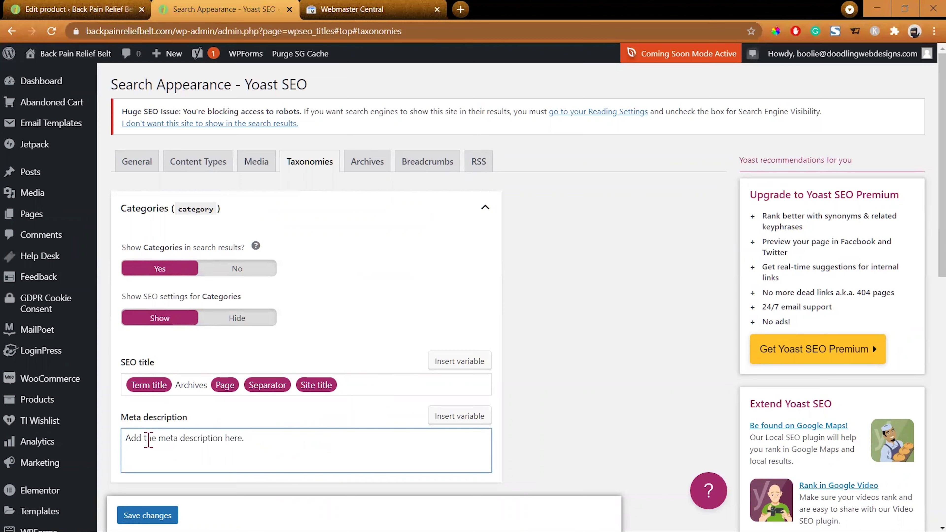
scroll(142, 328, down, 3)
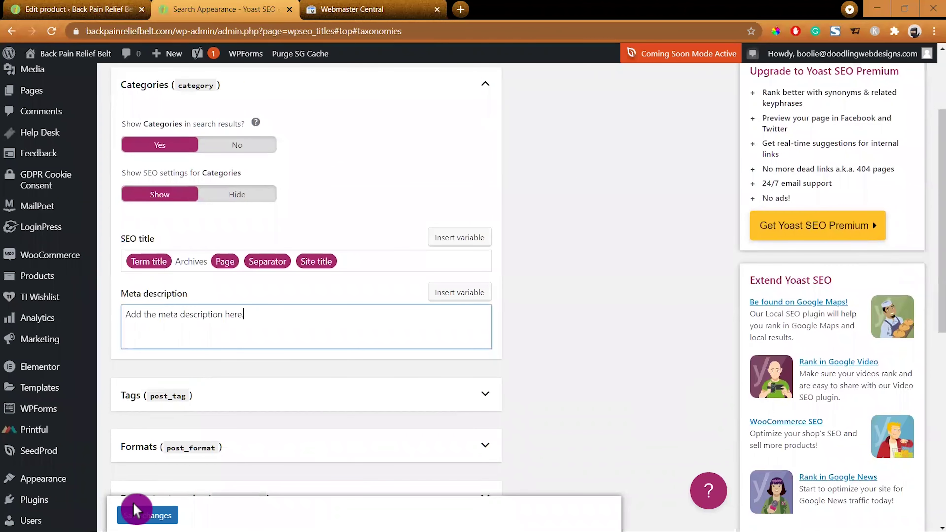
click(135, 510)
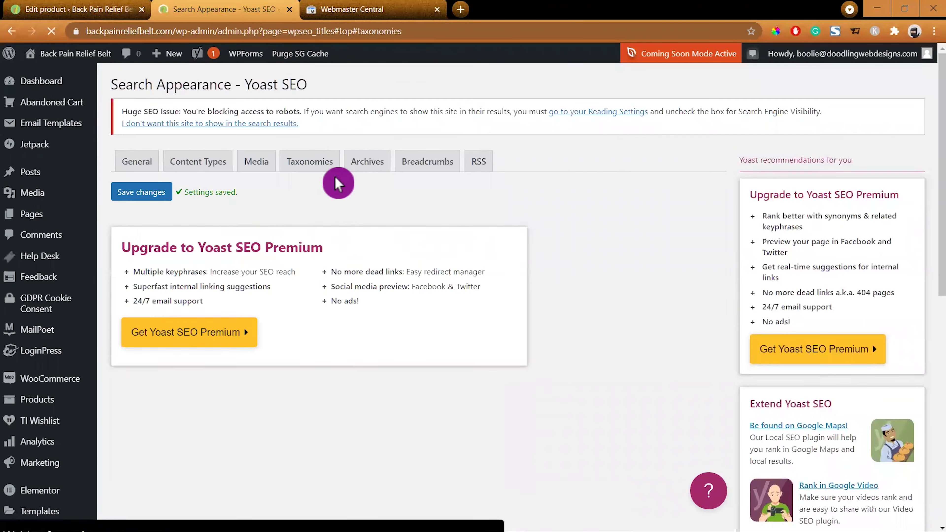
Save the Archives settings with author archives disabled, and look over and save the Breadcrumbs settings.
click(369, 172)
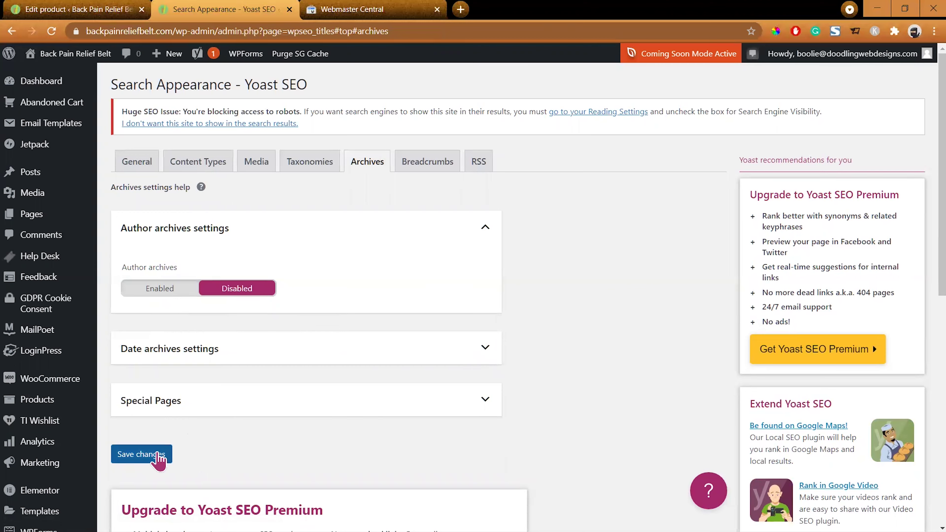
click(142, 454)
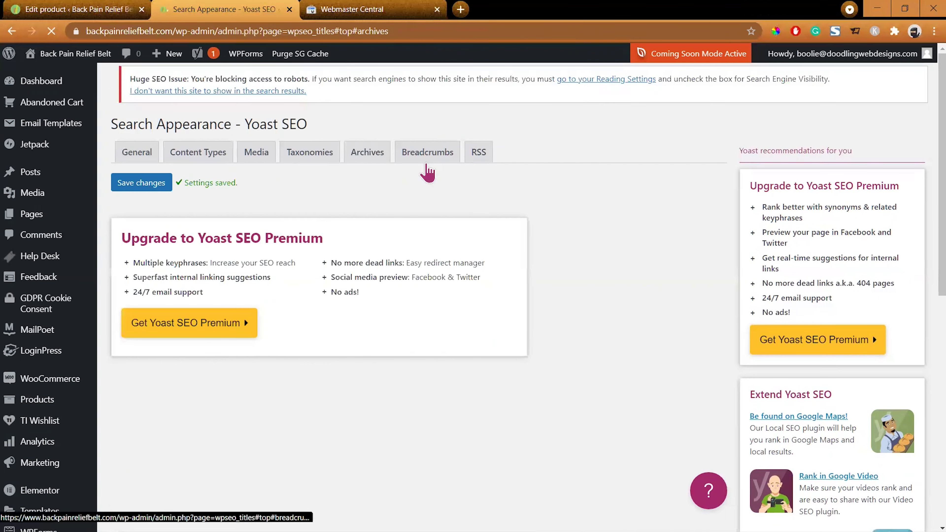
click(428, 172)
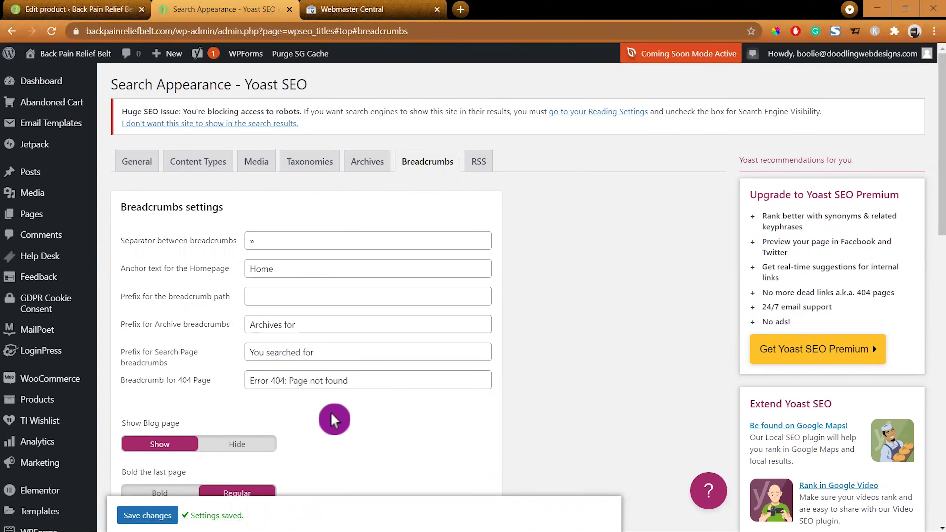
scroll(337, 425, down, 2)
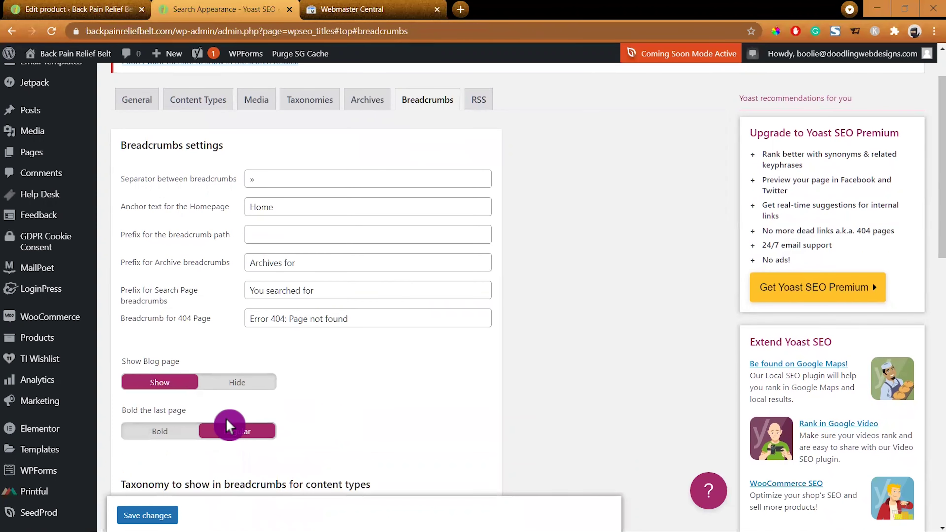
scroll(294, 448, down, 4)
scroll(287, 459, down, 10)
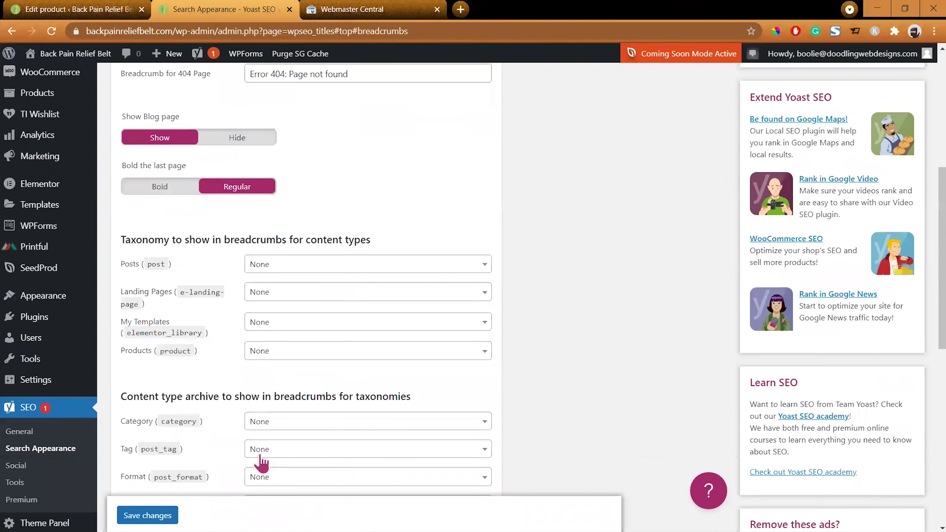
click(148, 515)
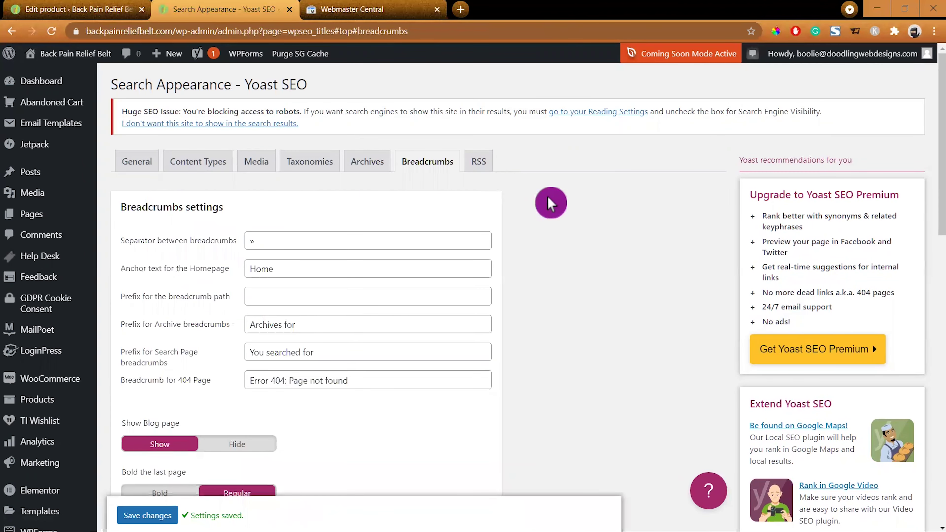
Look over the breadcrumb taxonomy and content type archive options, and close the Search Appearance page to return to the product.
scroll(577, 266, down, 12)
scroll(577, 265, down, 2)
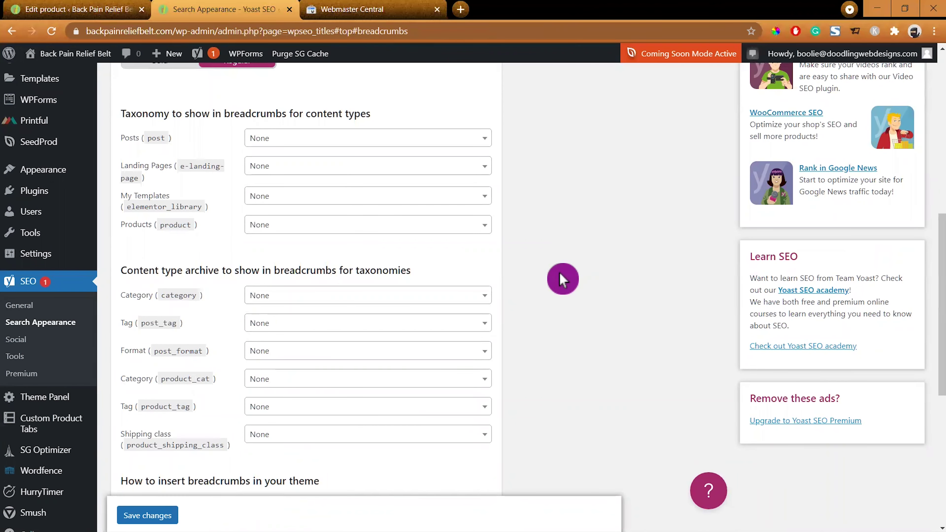
scroll(564, 274, up, 3)
key(ctrl+w)
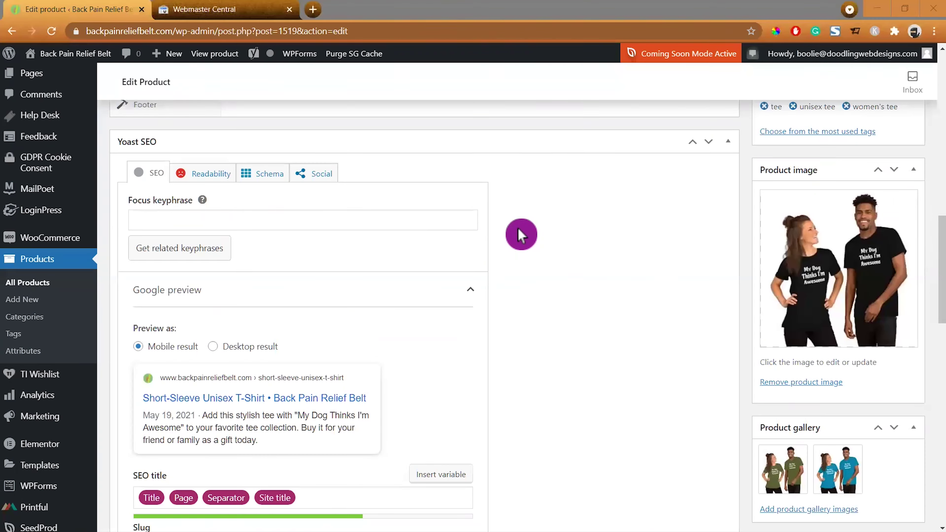
Show the product's Yoast social settings and examine the image, title and description fields for Facebook and Twitter.
click(328, 186)
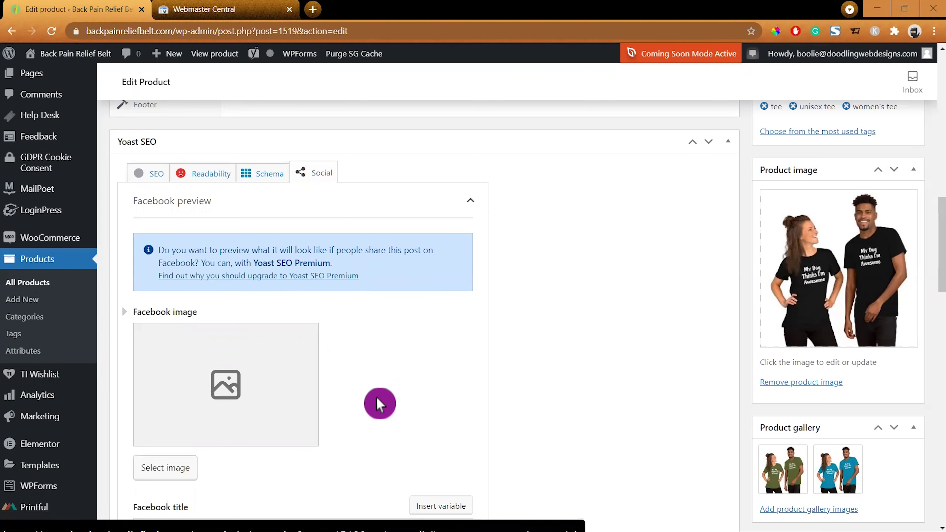
scroll(378, 397, down, 2)
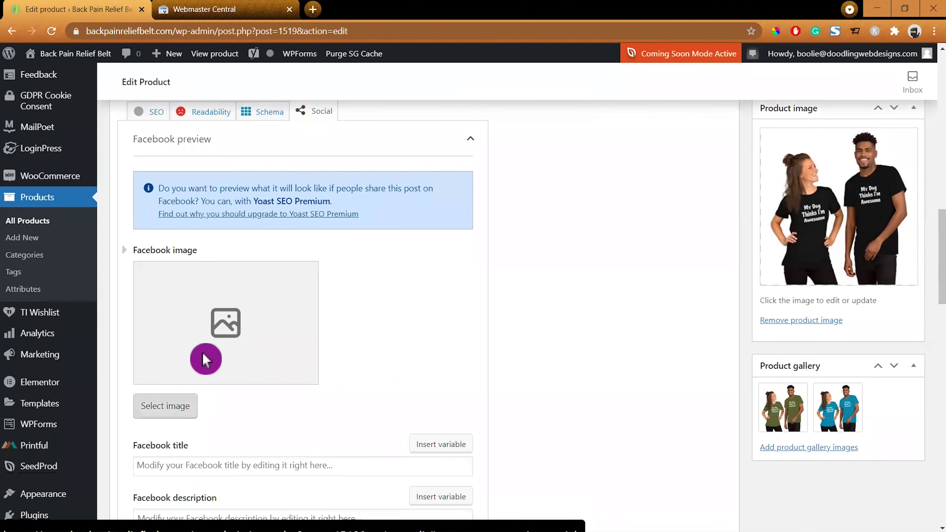
scroll(417, 369, down, 2)
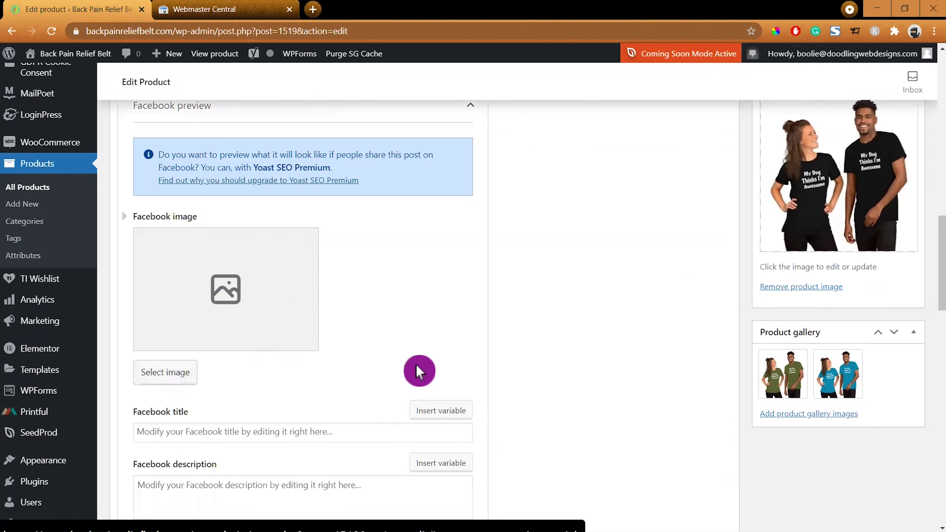
scroll(522, 295, down, 2)
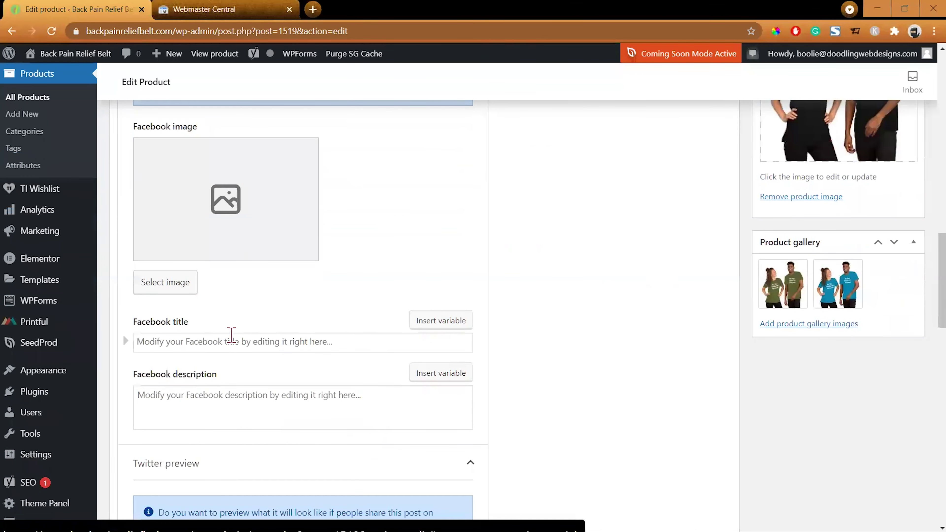
scroll(559, 376, down, 6)
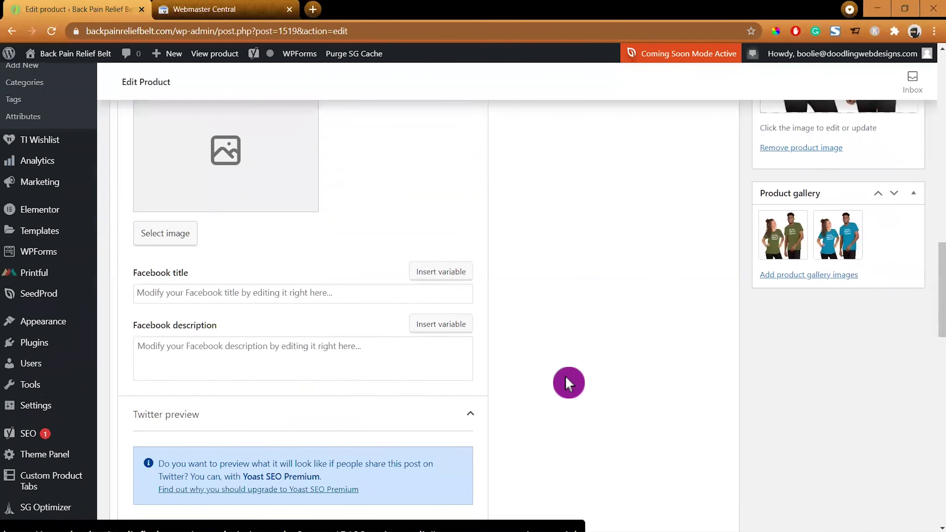
scroll(307, 406, down, 4)
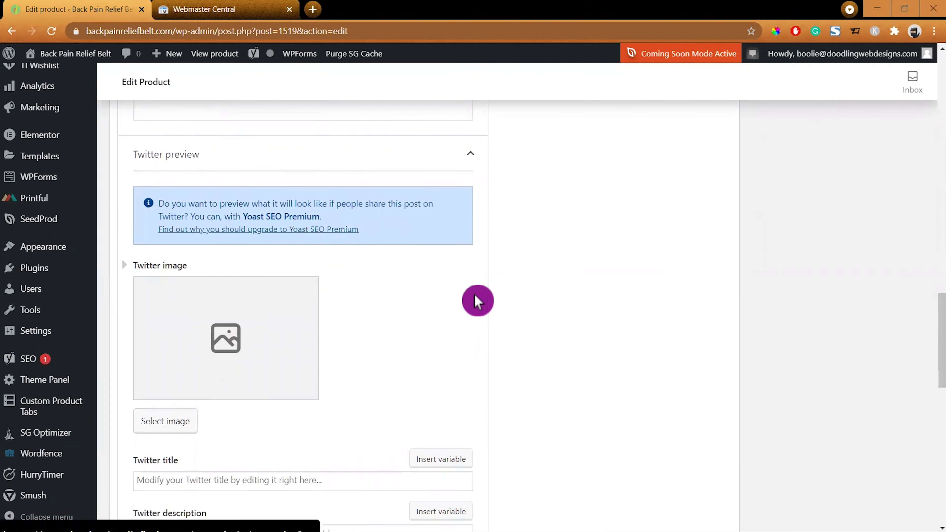
scroll(503, 298, down, 8)
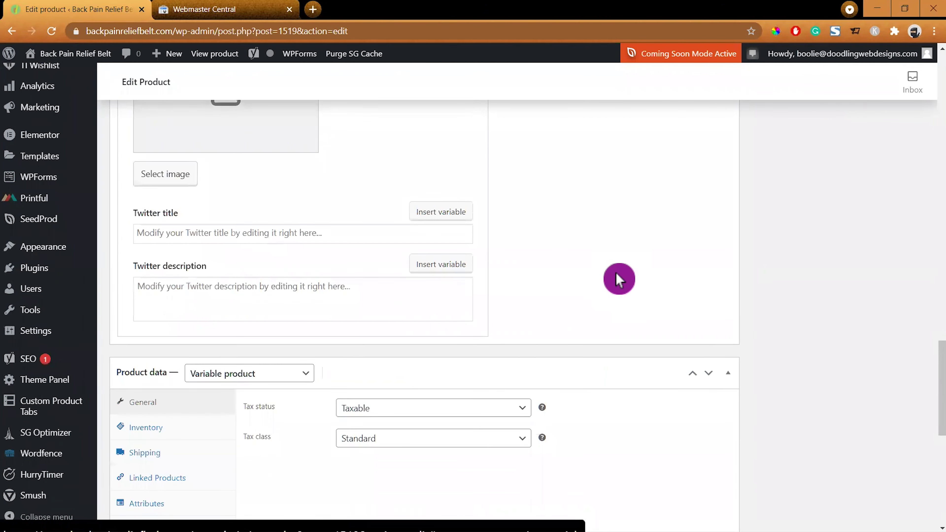
scroll(614, 290, up, 12)
scroll(600, 348, up, 9)
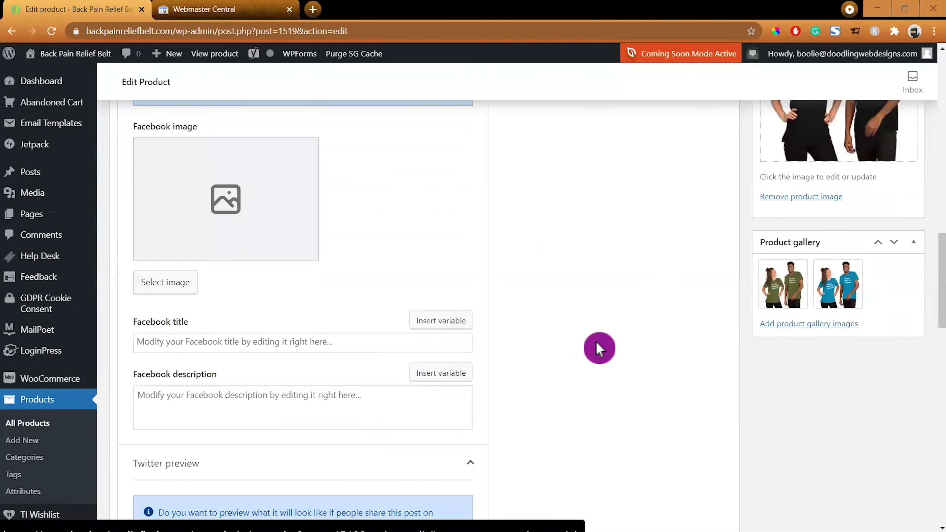
Return to the product's Yoast SEO settings, look over the Google preview and meta description, and update the product.
scroll(557, 339, up, 4)
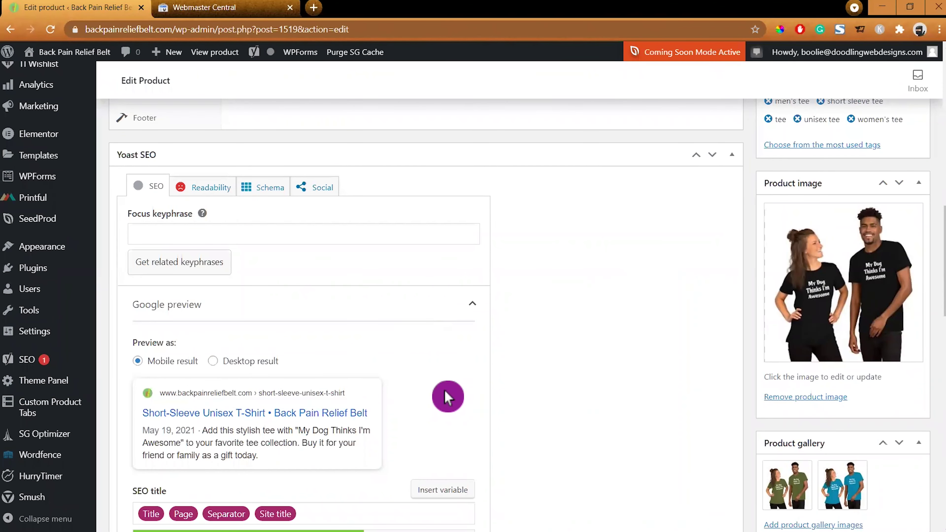
scroll(447, 396, down, 4)
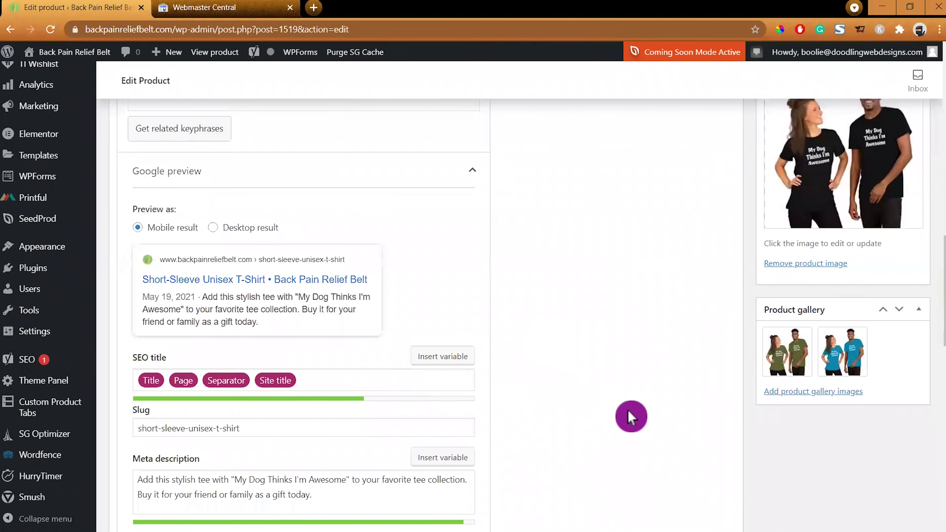
scroll(666, 383, up, 11)
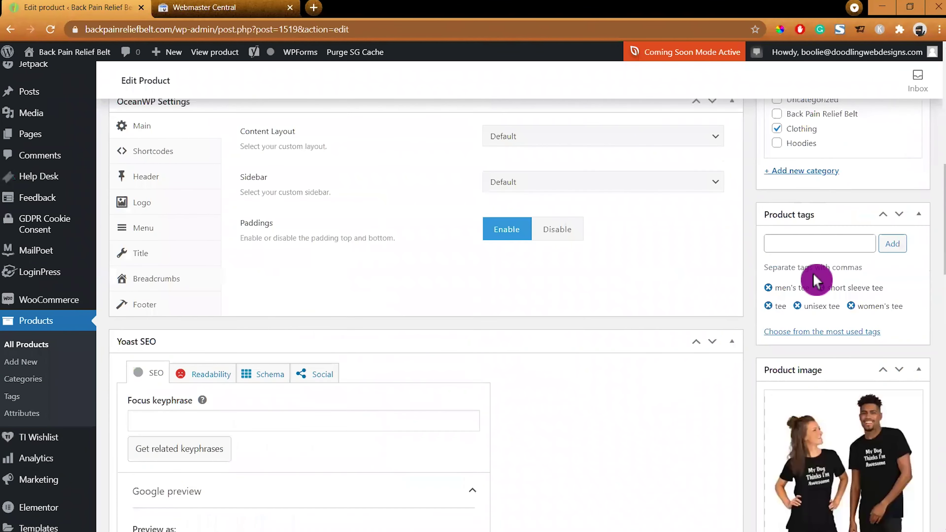
scroll(894, 224, up, 7)
click(904, 244)
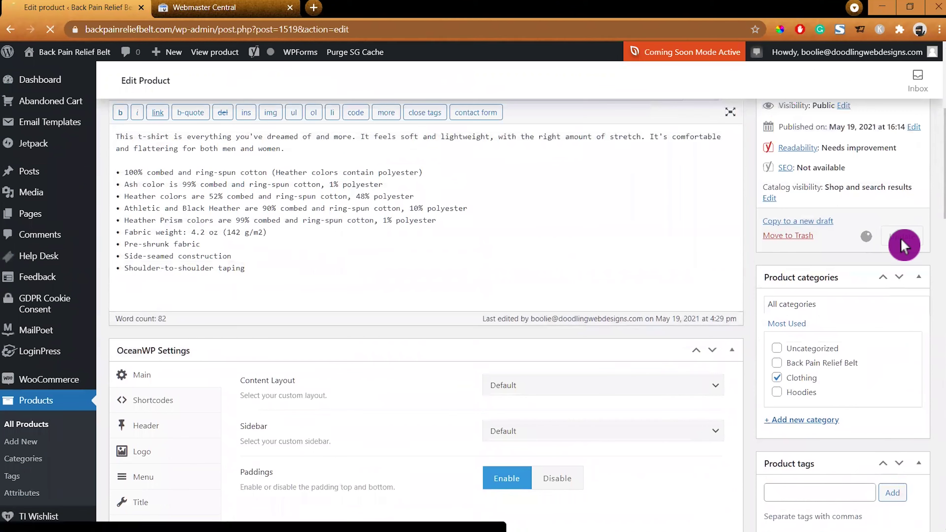